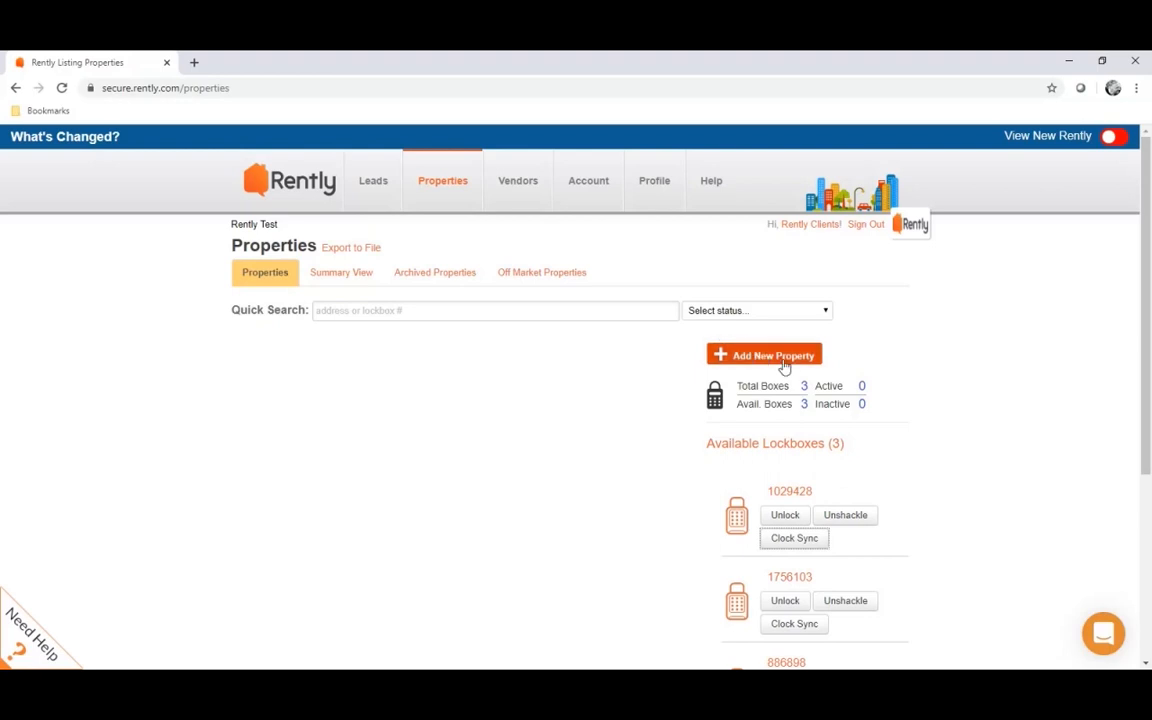
Start a new, blank property listing from the Properties page
left_click(798, 362)
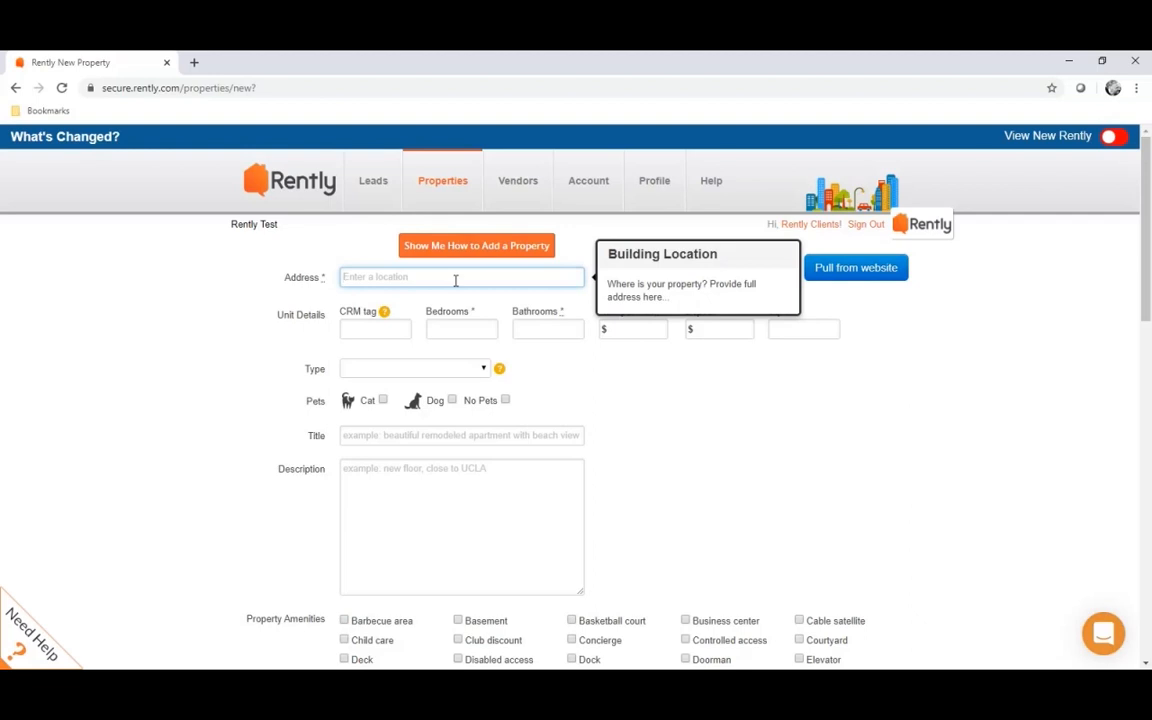
type("6300")
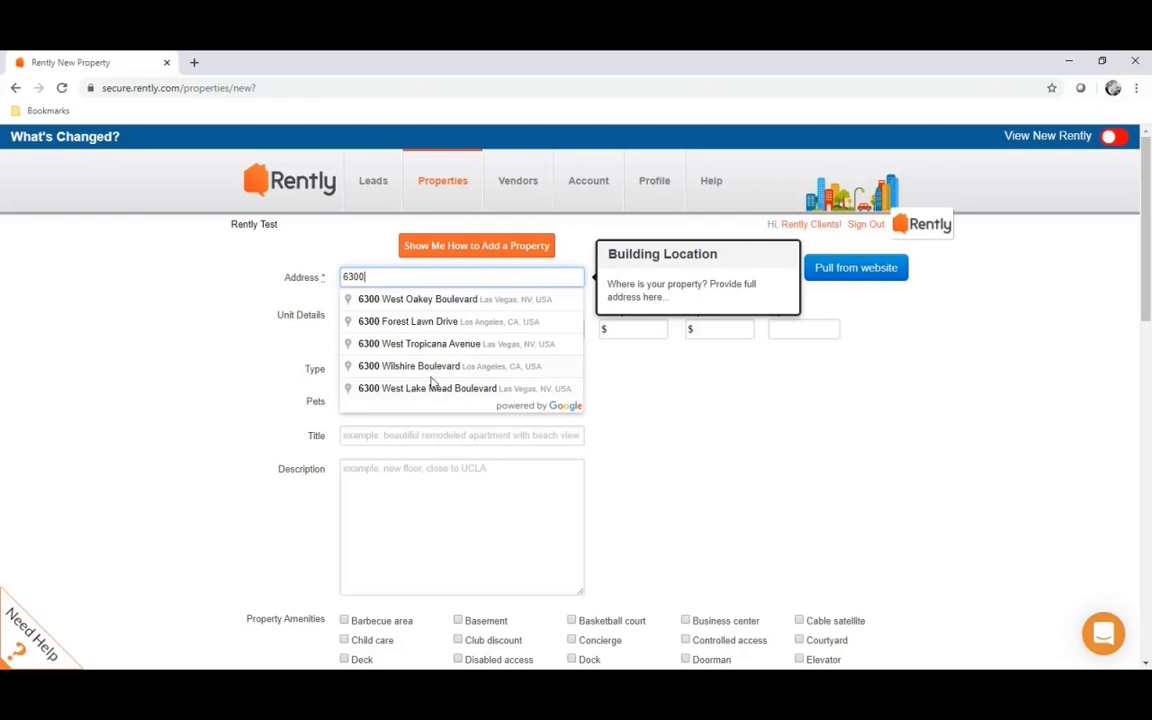
left_click(432, 372)
type("1")
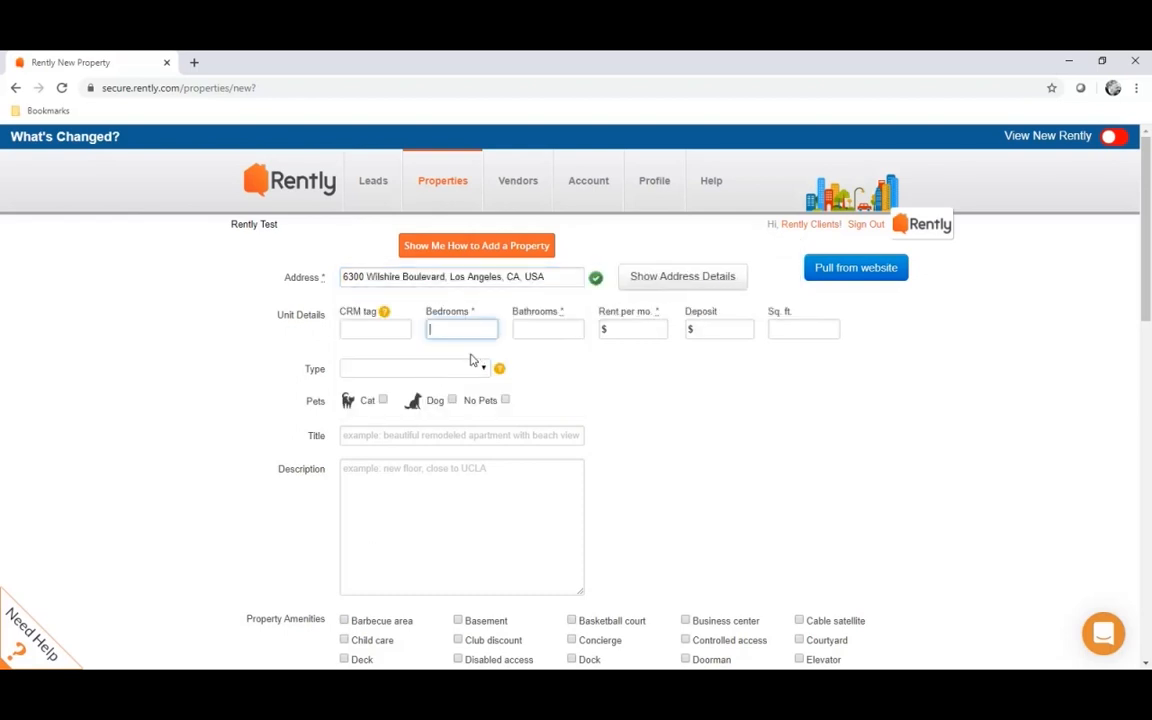
left_click(557, 329)
type("1")
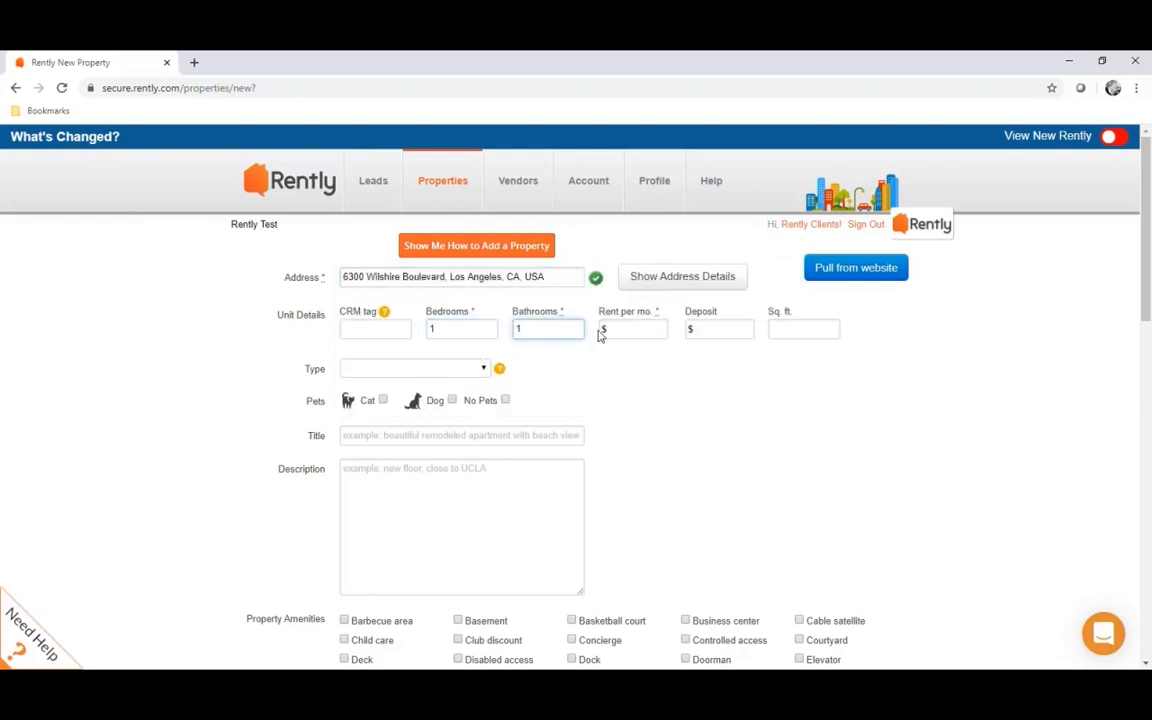
left_click(633, 330)
type("1")
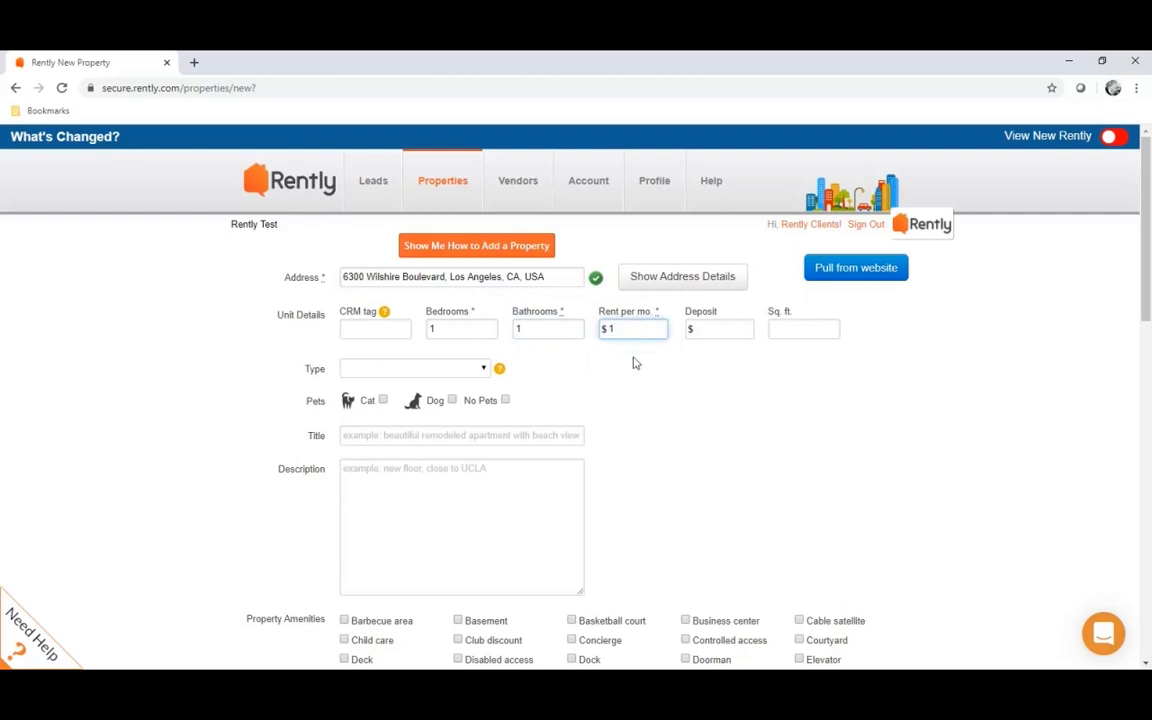
Enter 'TEST TEST TEST' as the property description
scroll(599, 450, "down", 1)
left_click(382, 411)
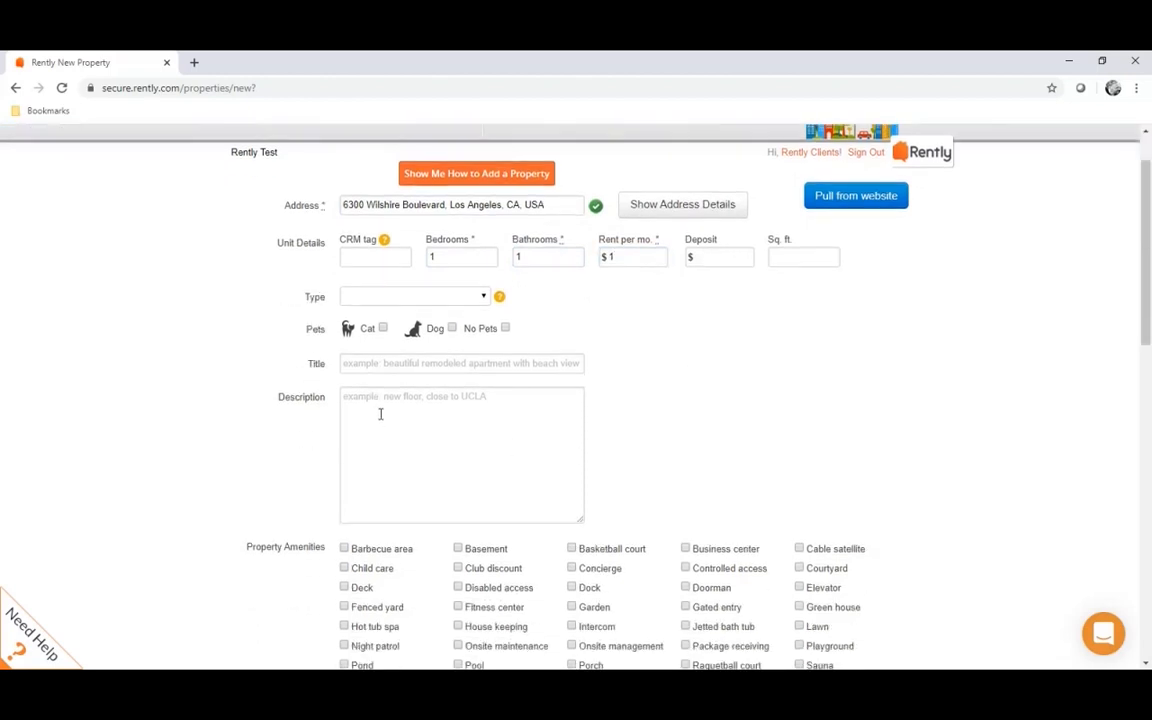
type("TEST TEST TEST")
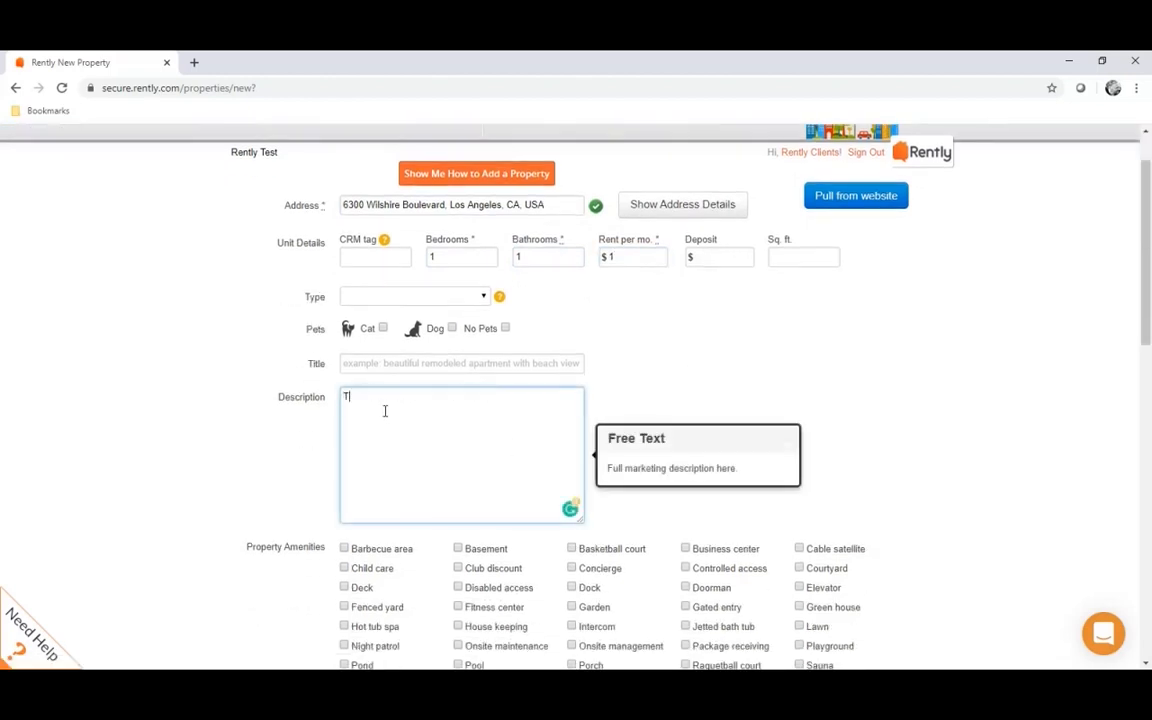
scroll(386, 410, "down", 2)
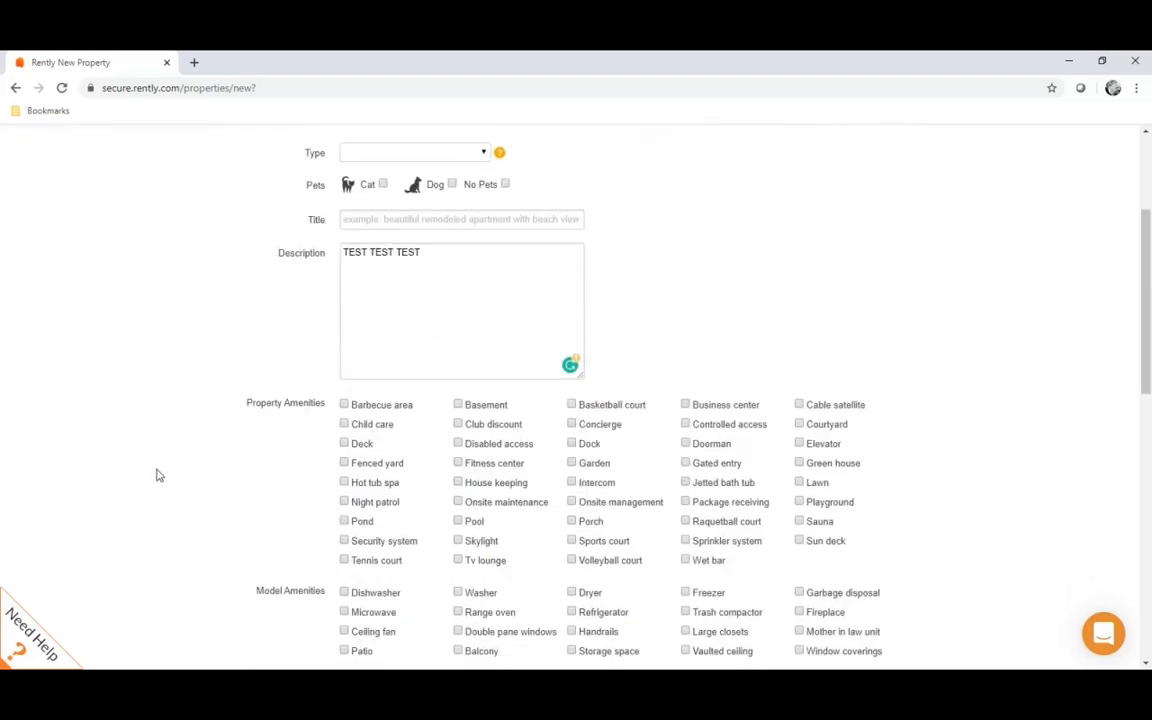
scroll(260, 479, "down", 2)
scroll(260, 479, "down", 5)
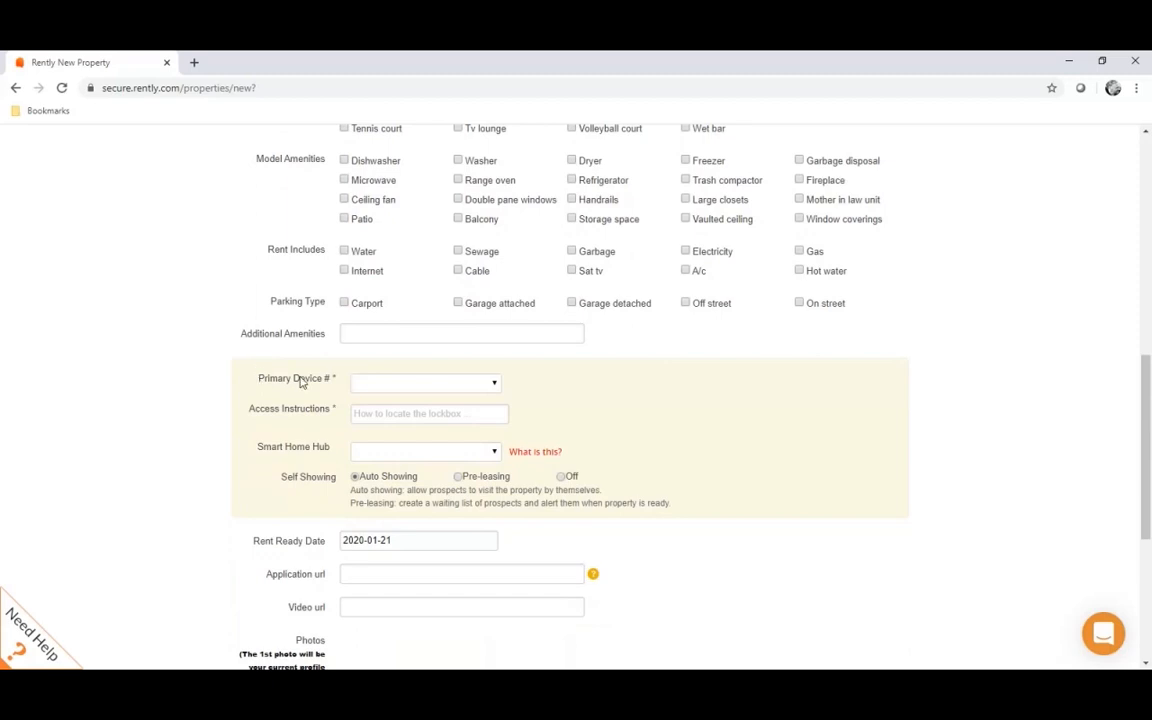
scroll(172, 399, "down", 1)
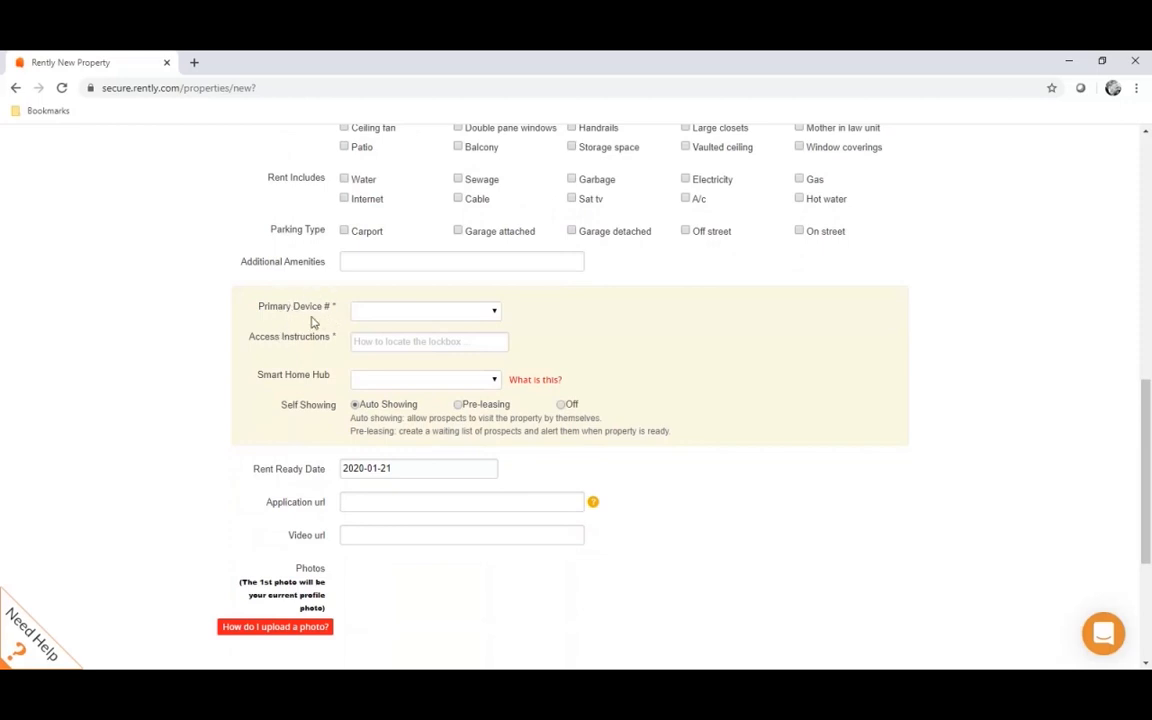
left_click(430, 316)
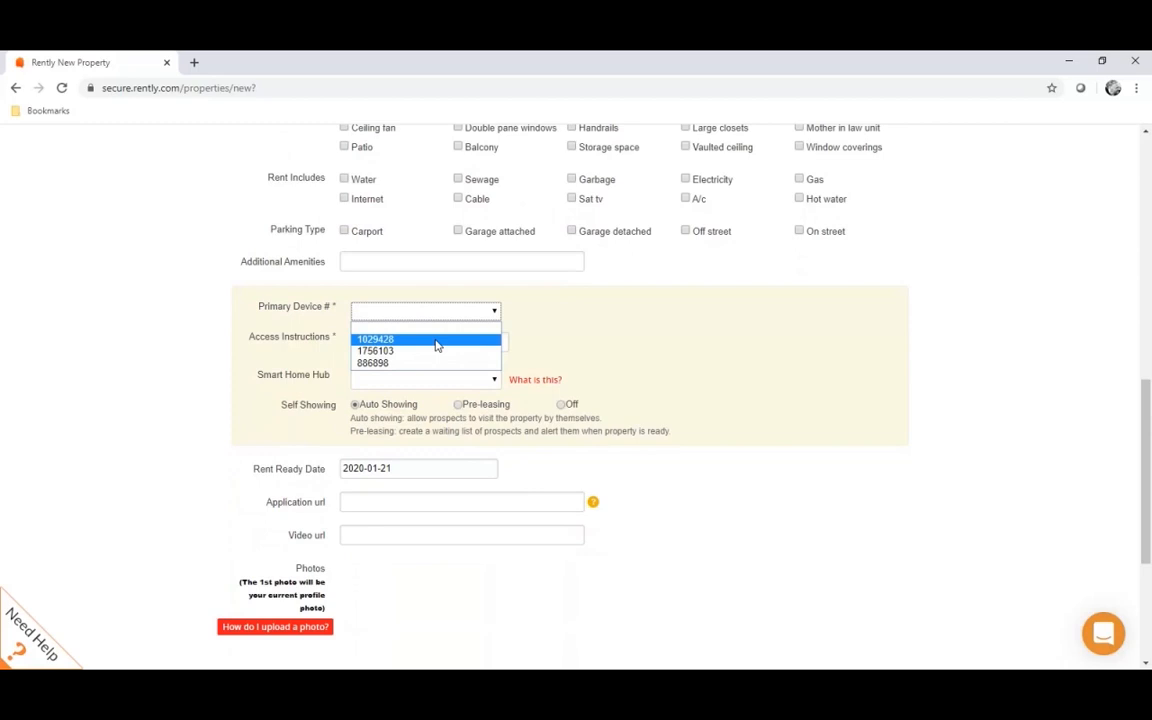
left_click(436, 342)
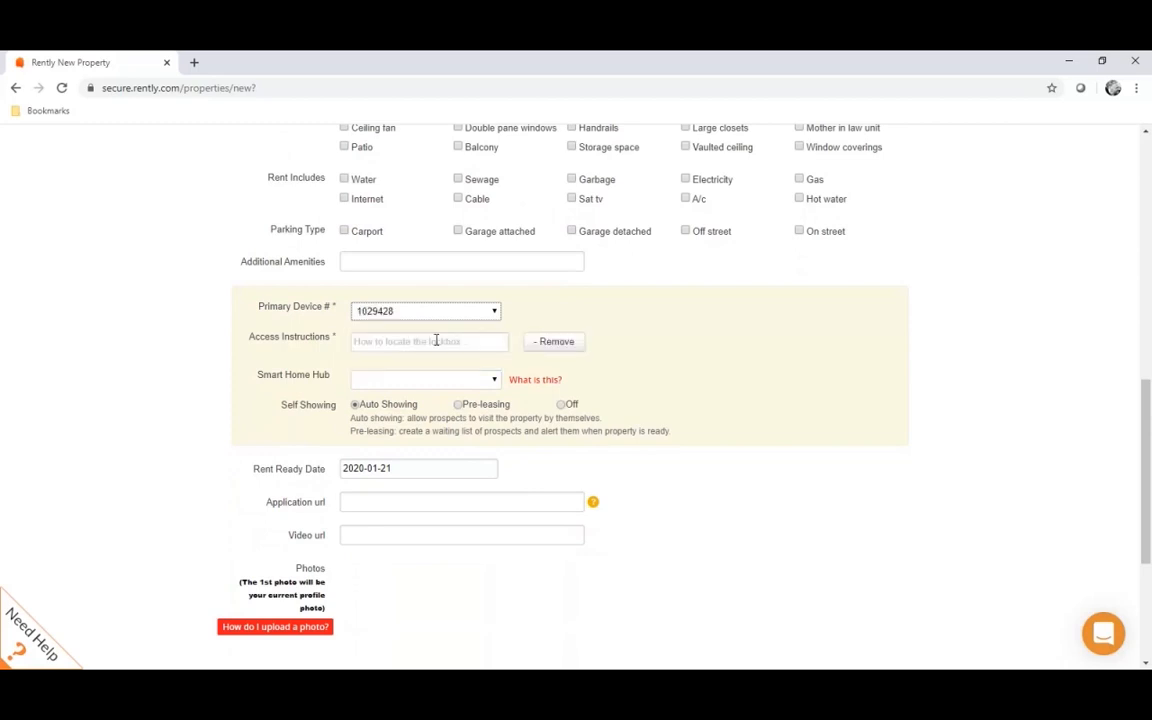
left_click(378, 342)
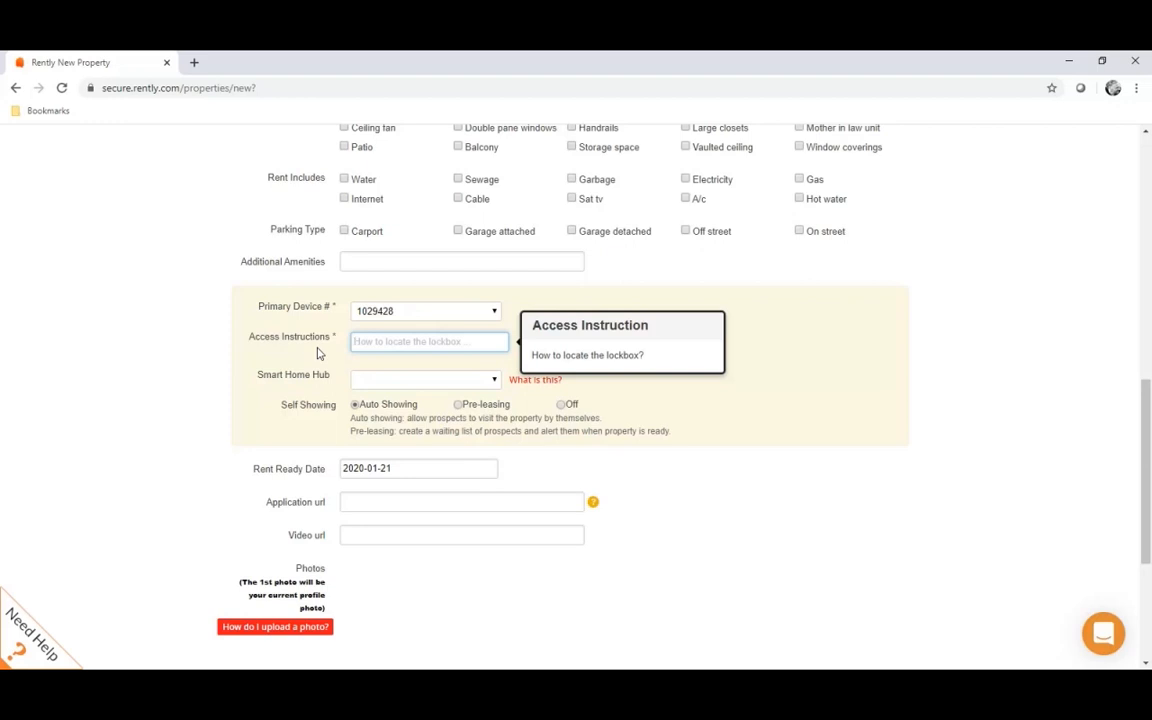
type("Front door")
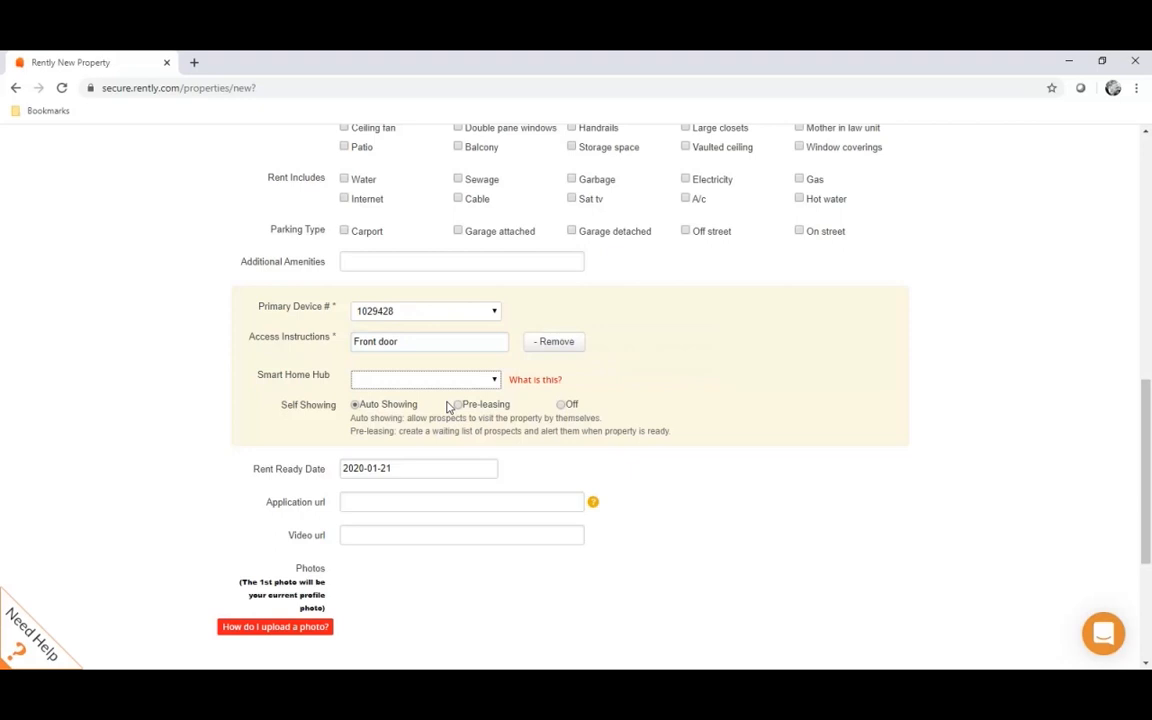
Save the property, go to image upload, and allow Flash for the uploader
scroll(540, 494, "down", 2)
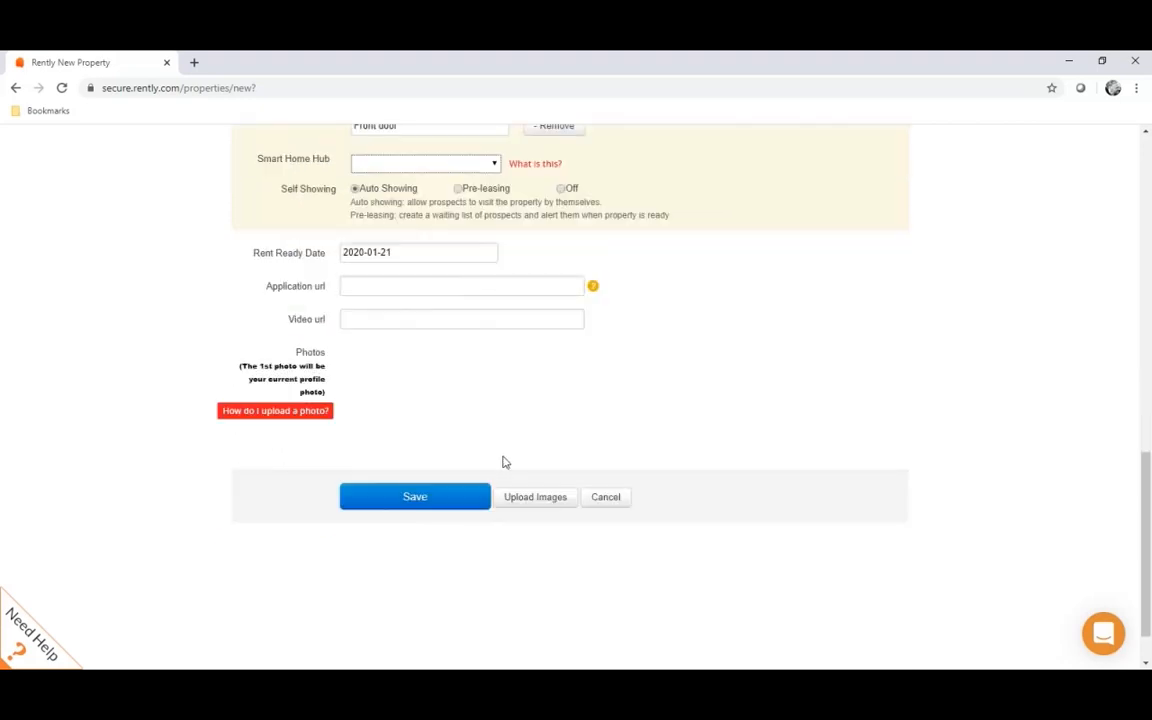
left_click(538, 502)
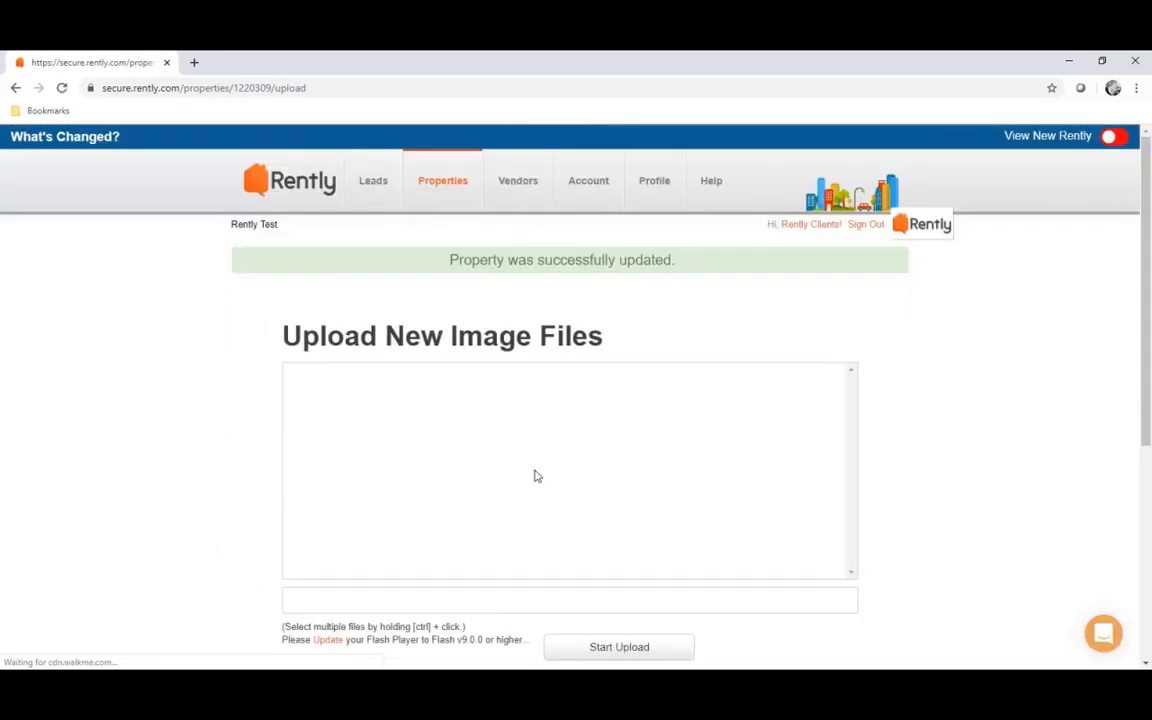
scroll(291, 379, "down", 3)
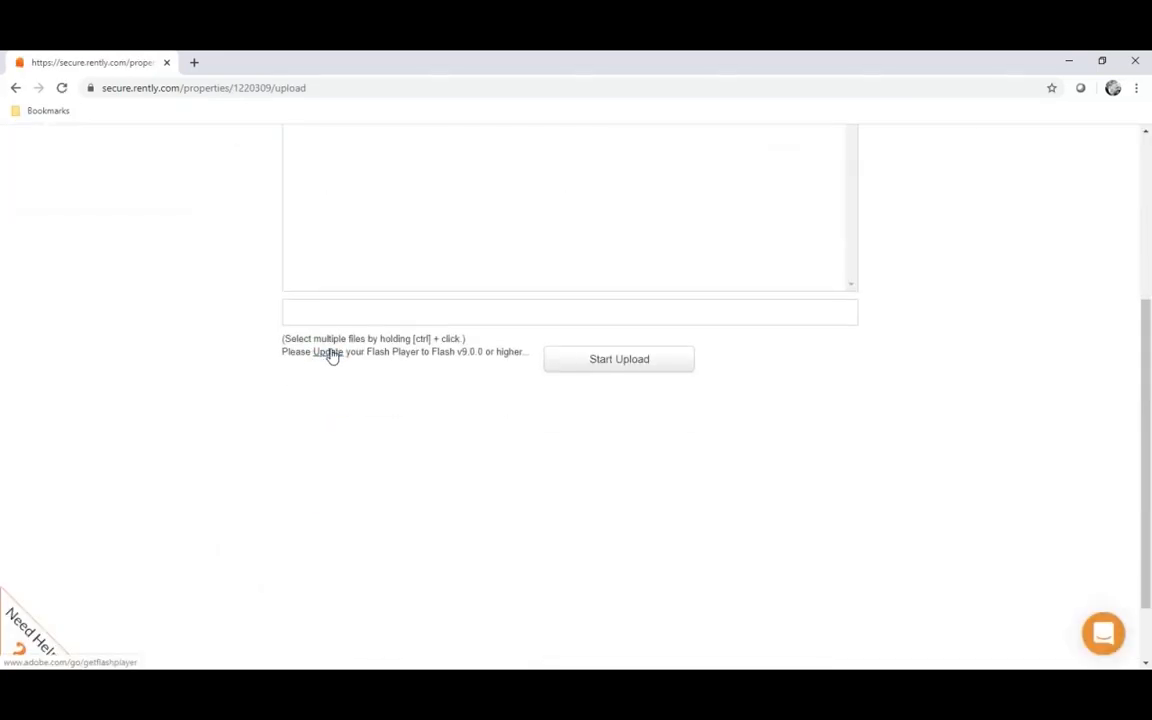
left_click(331, 356)
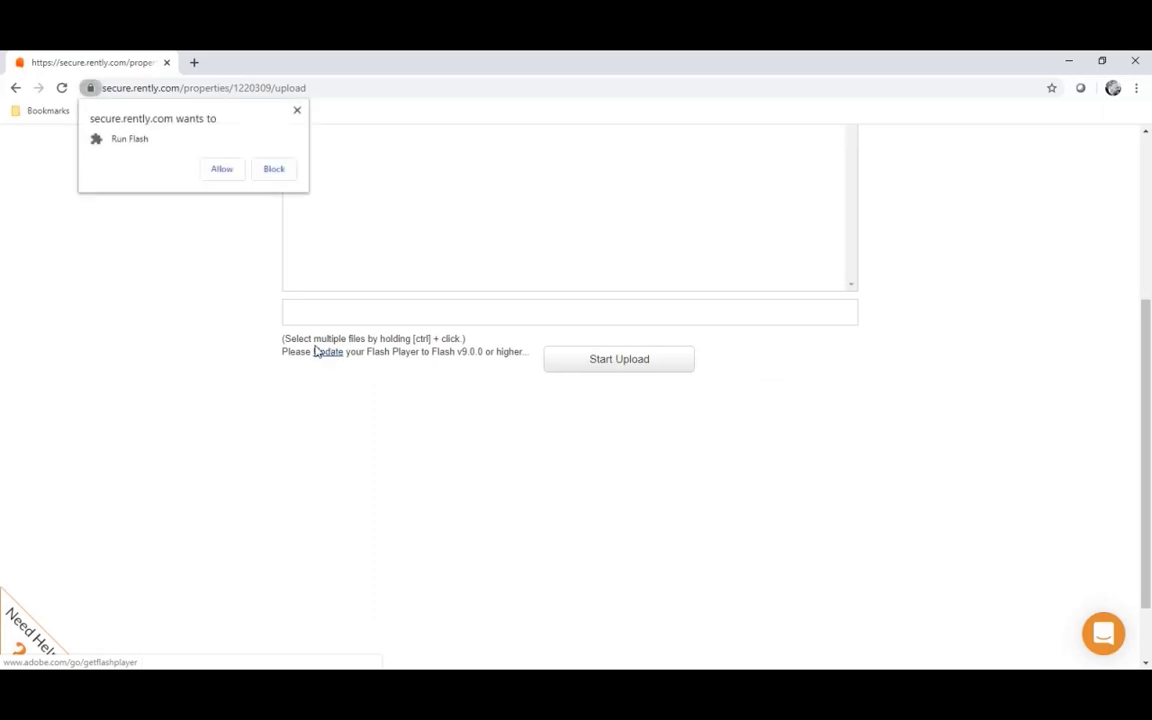
left_click(221, 169)
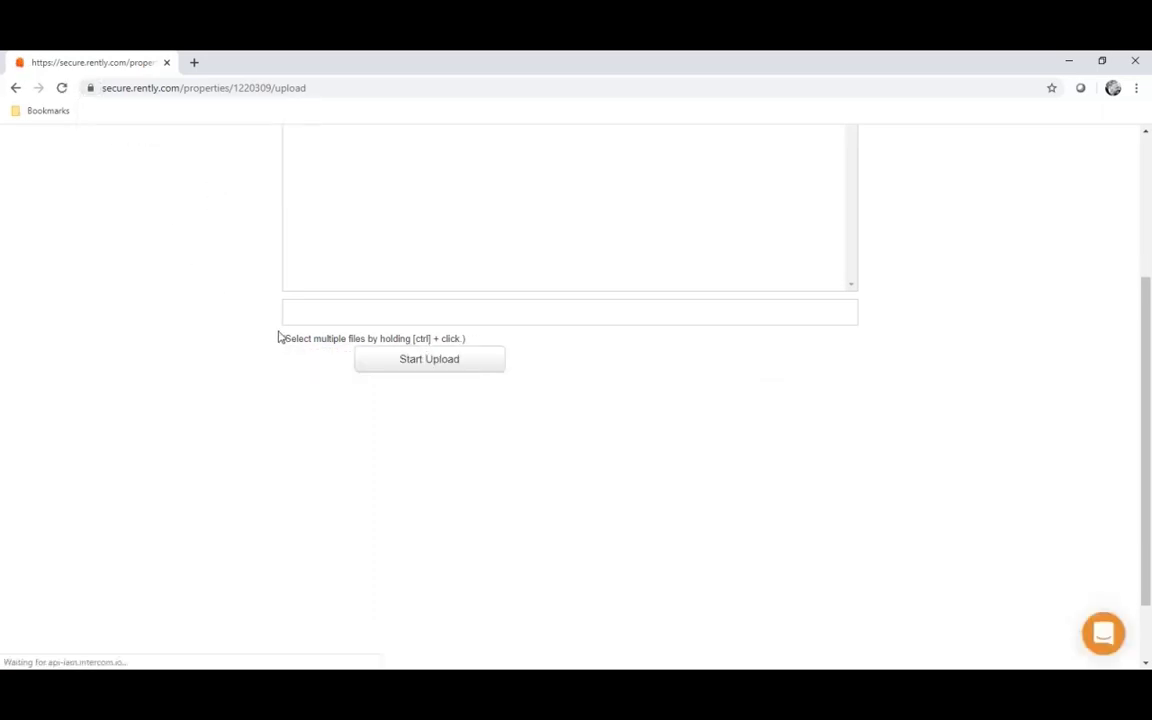
Upload featured_pretty-home.jpg from Pictures and save the property
left_click(295, 436)
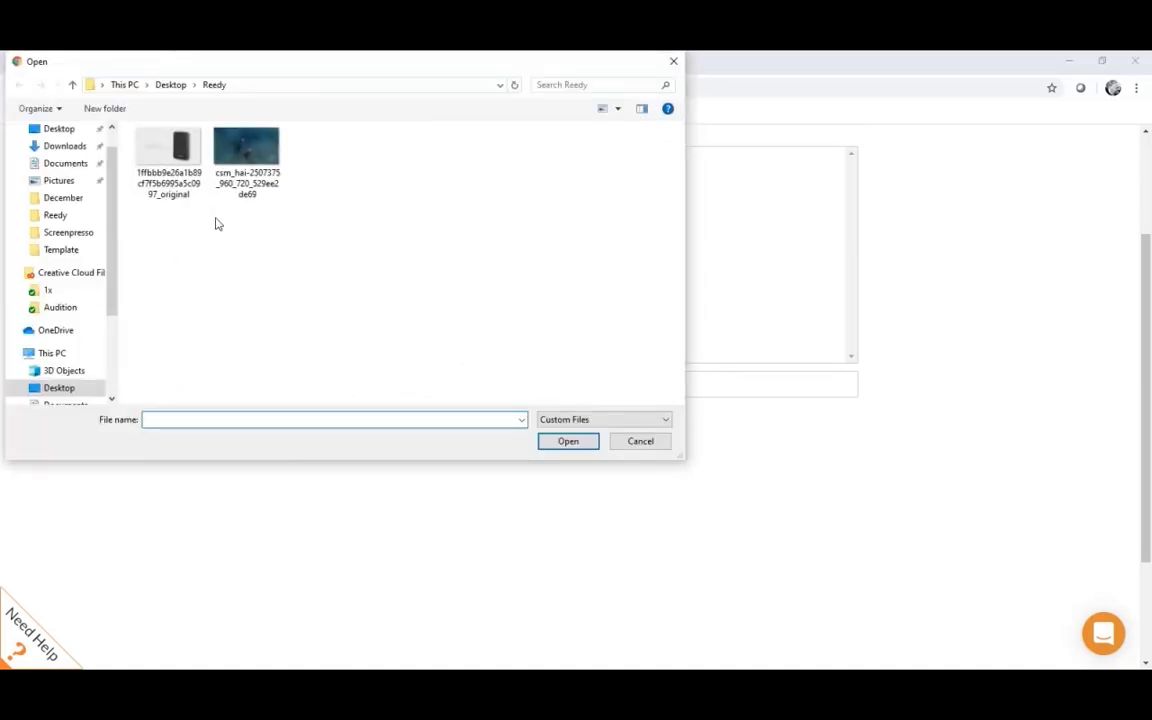
left_click(60, 180)
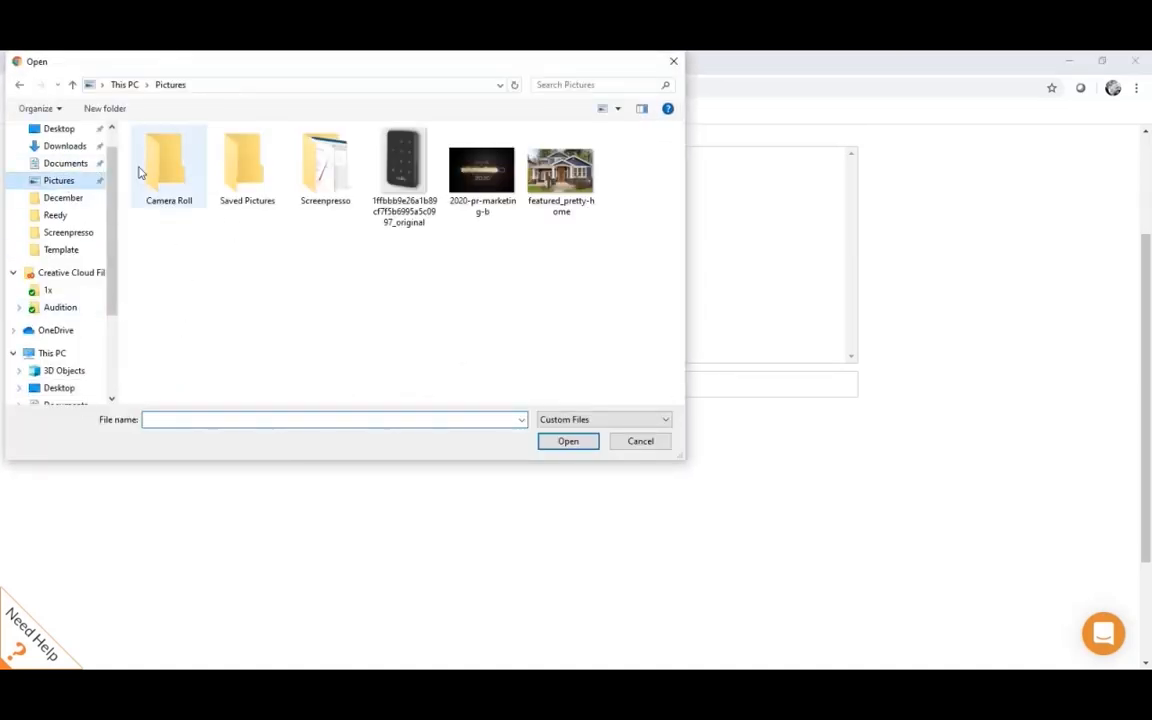
left_click(561, 172)
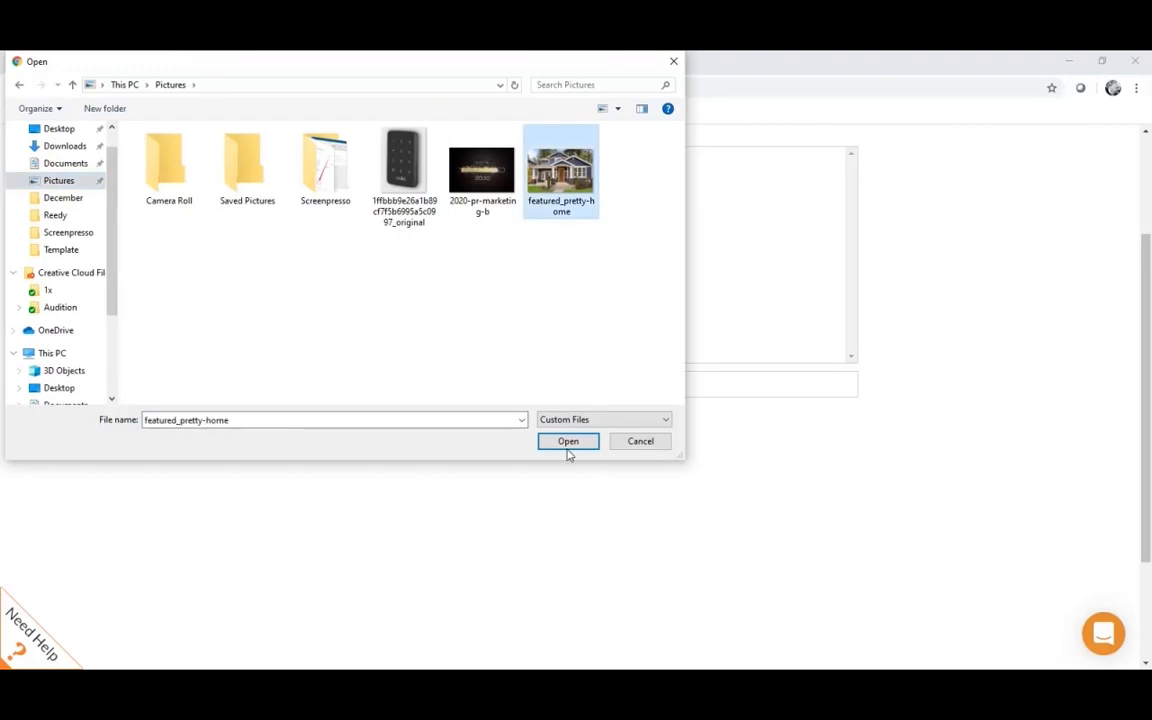
left_click(568, 441)
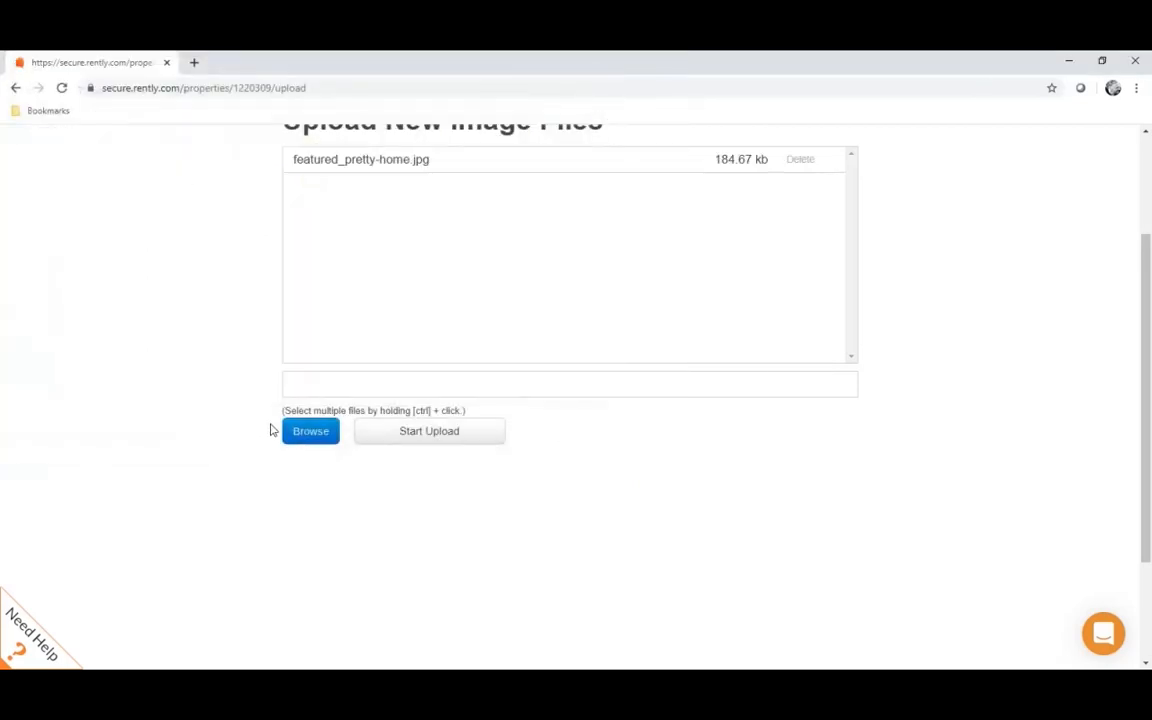
left_click(400, 433)
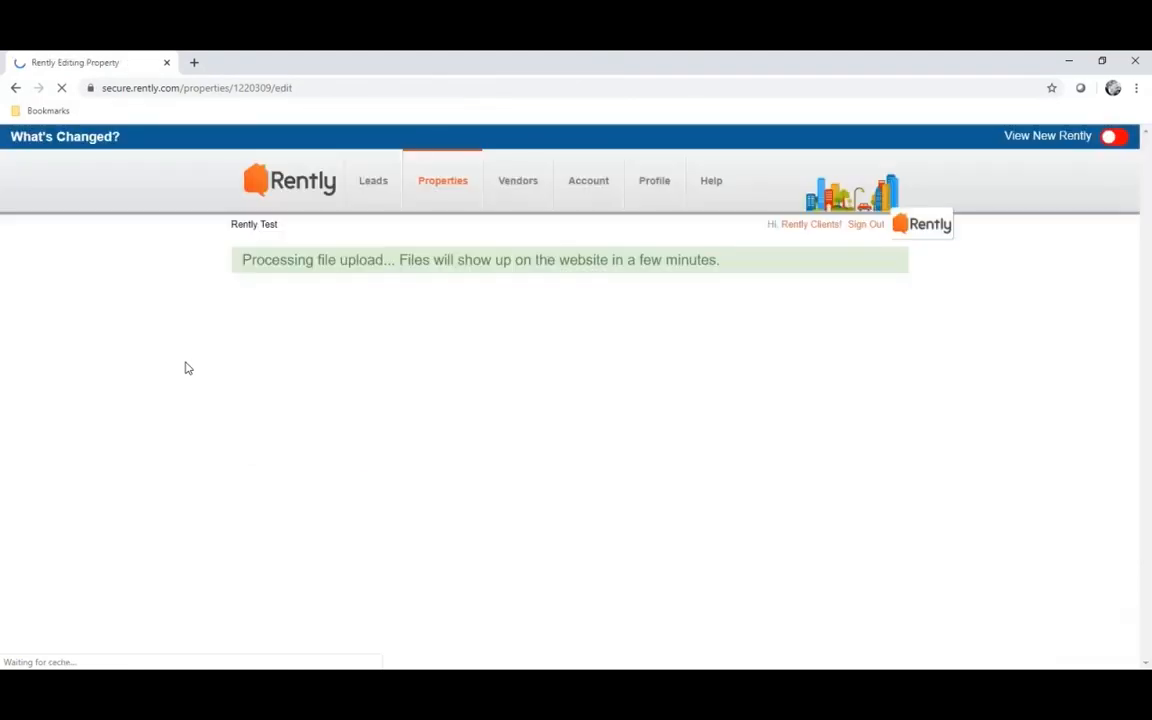
scroll(300, 368, "down", 15)
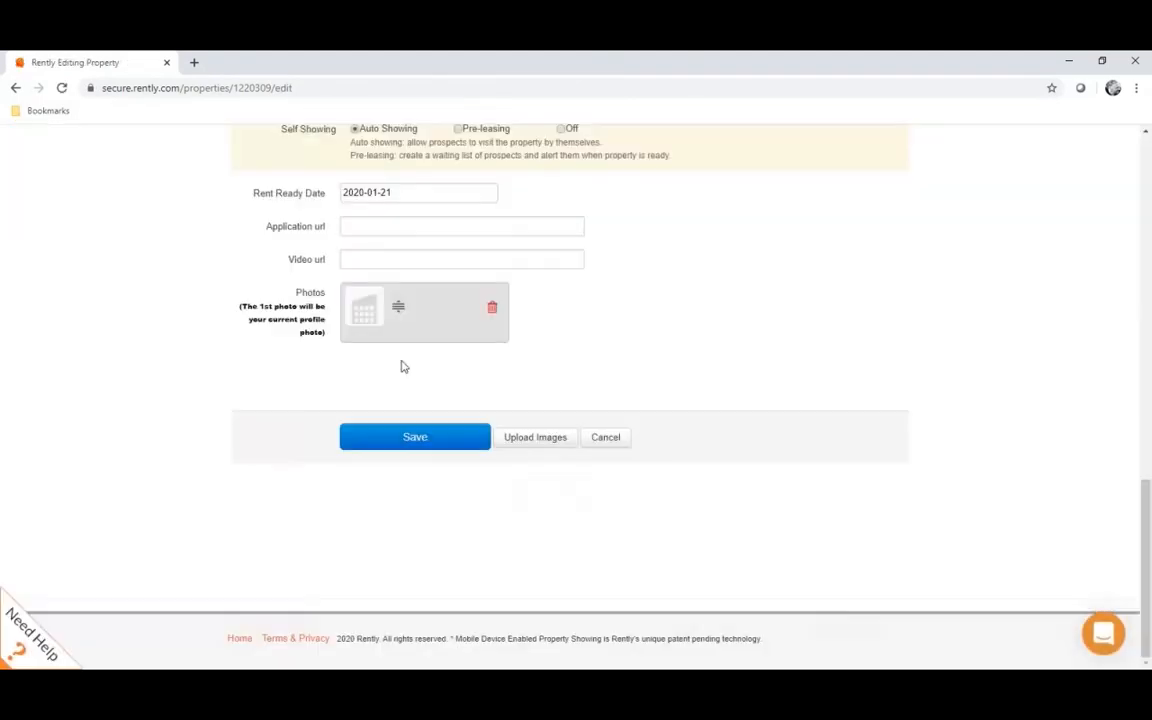
left_click(433, 436)
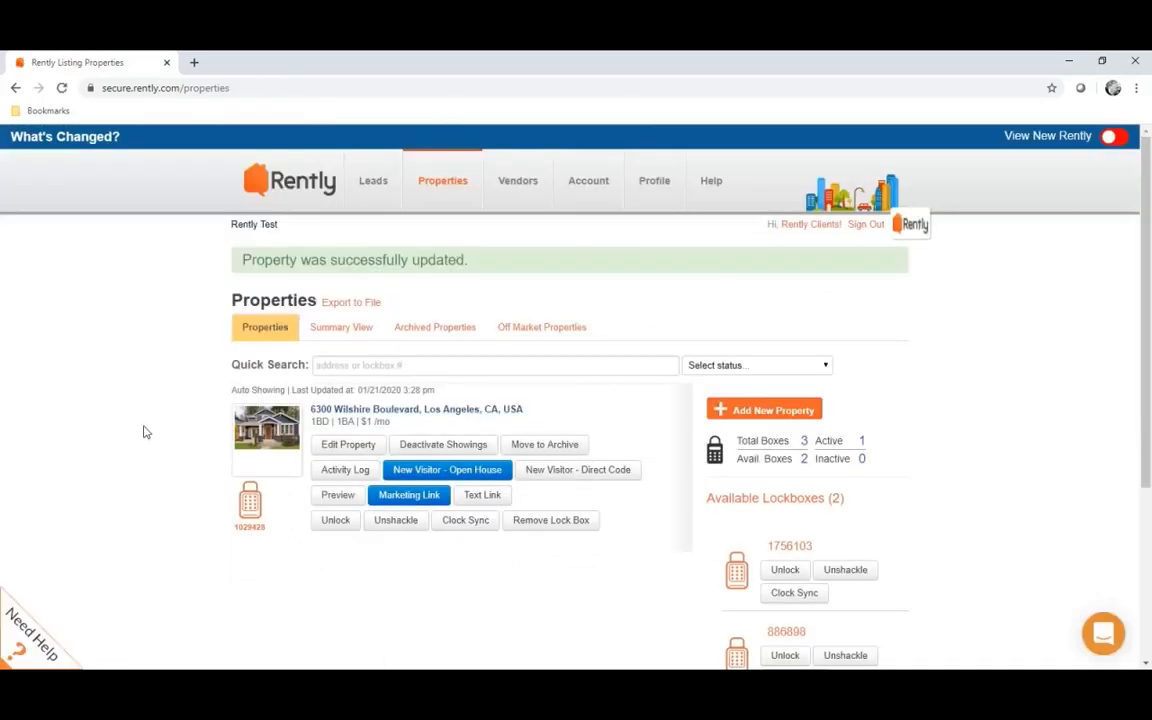
scroll(150, 432, "down", 2)
scroll(430, 454, "up", 2)
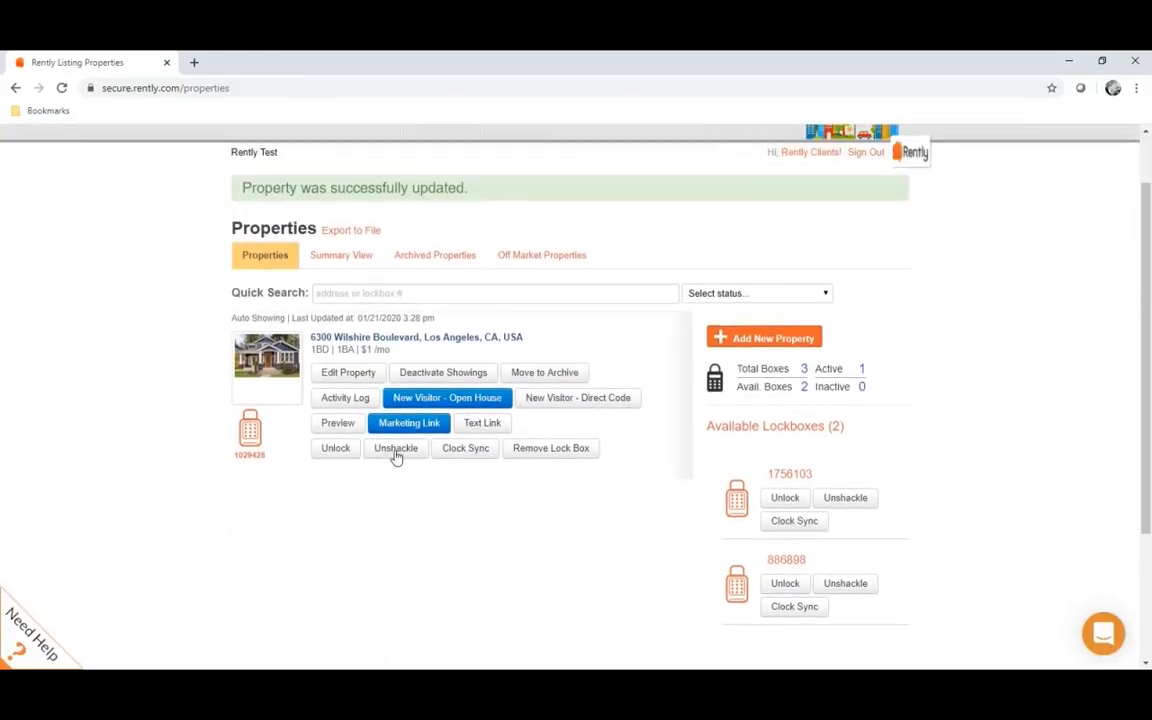
scroll(125, 343, "up", 1)
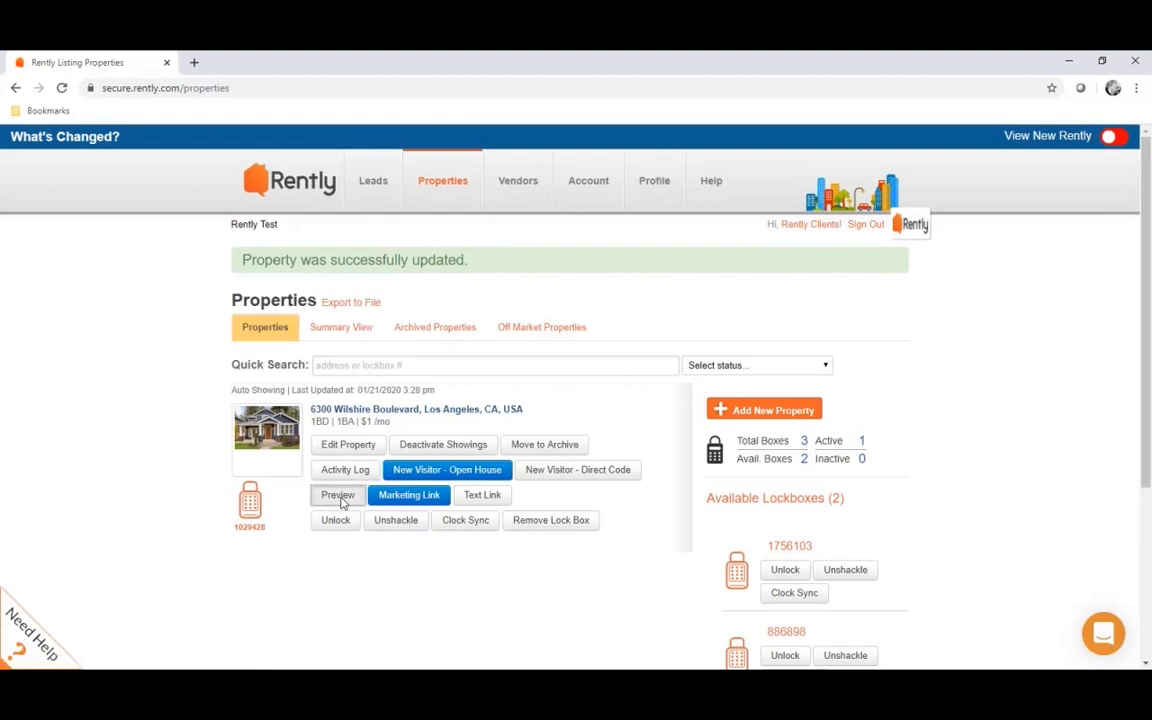
left_click(341, 500)
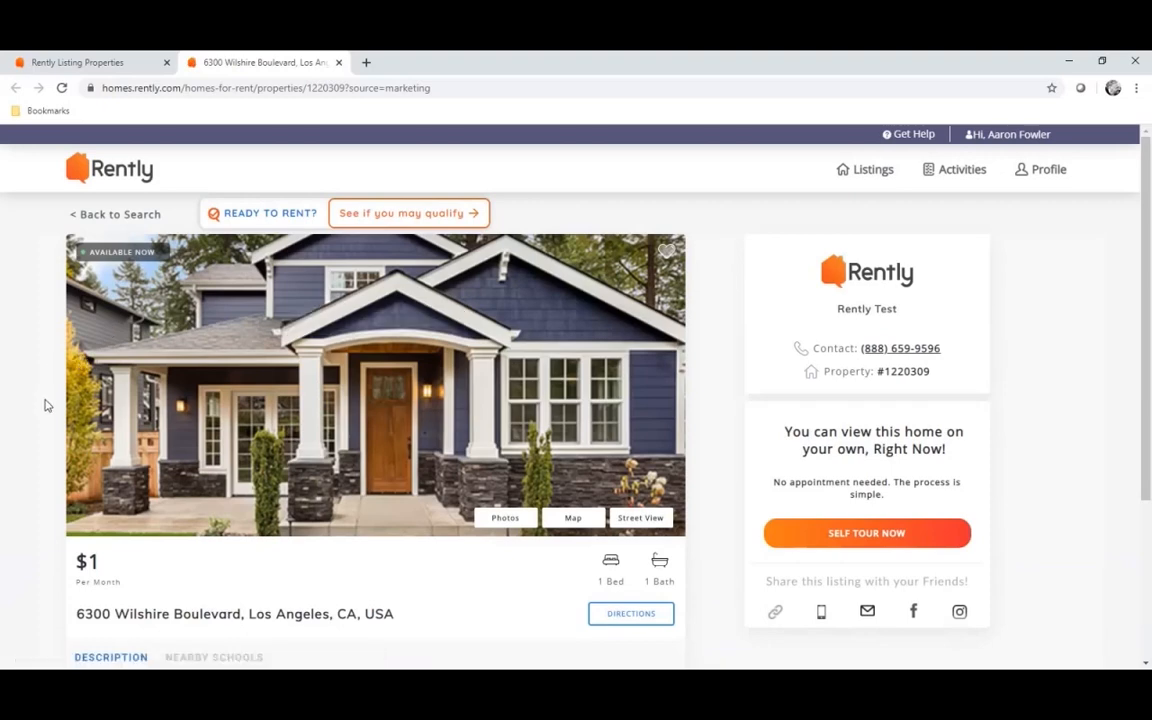
scroll(44, 405, "down", 1)
scroll(44, 405, "up", 1)
scroll(685, 360, "down", 1)
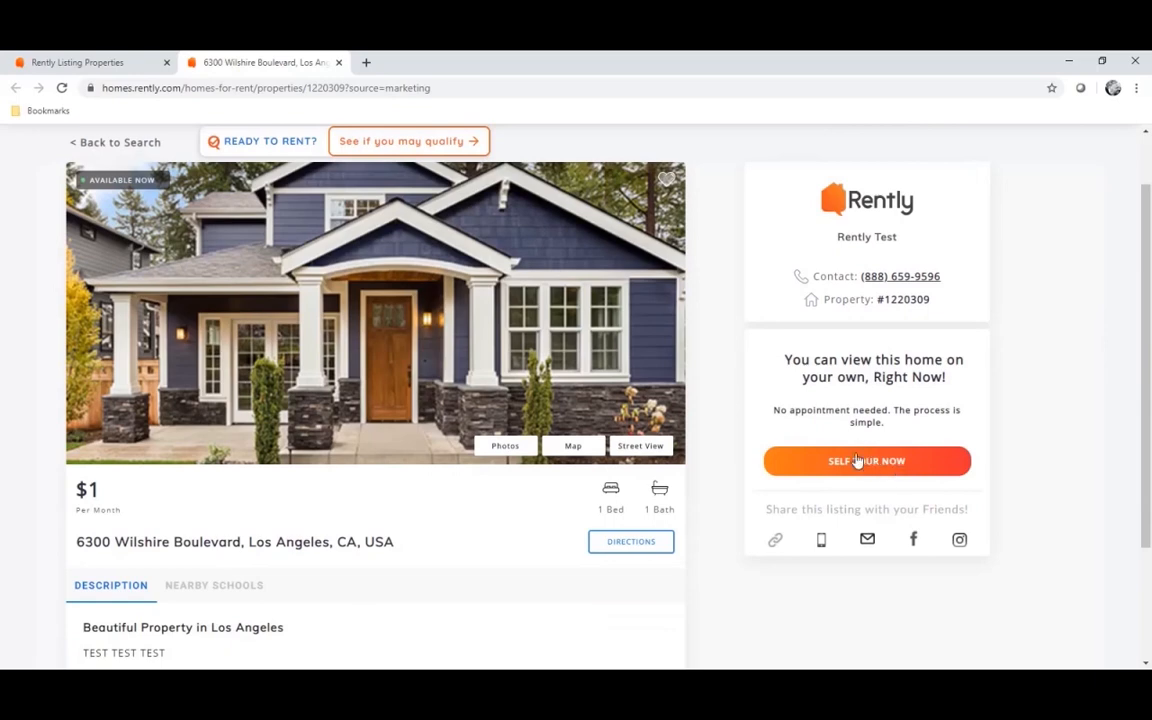
scroll(722, 401, "up", 1)
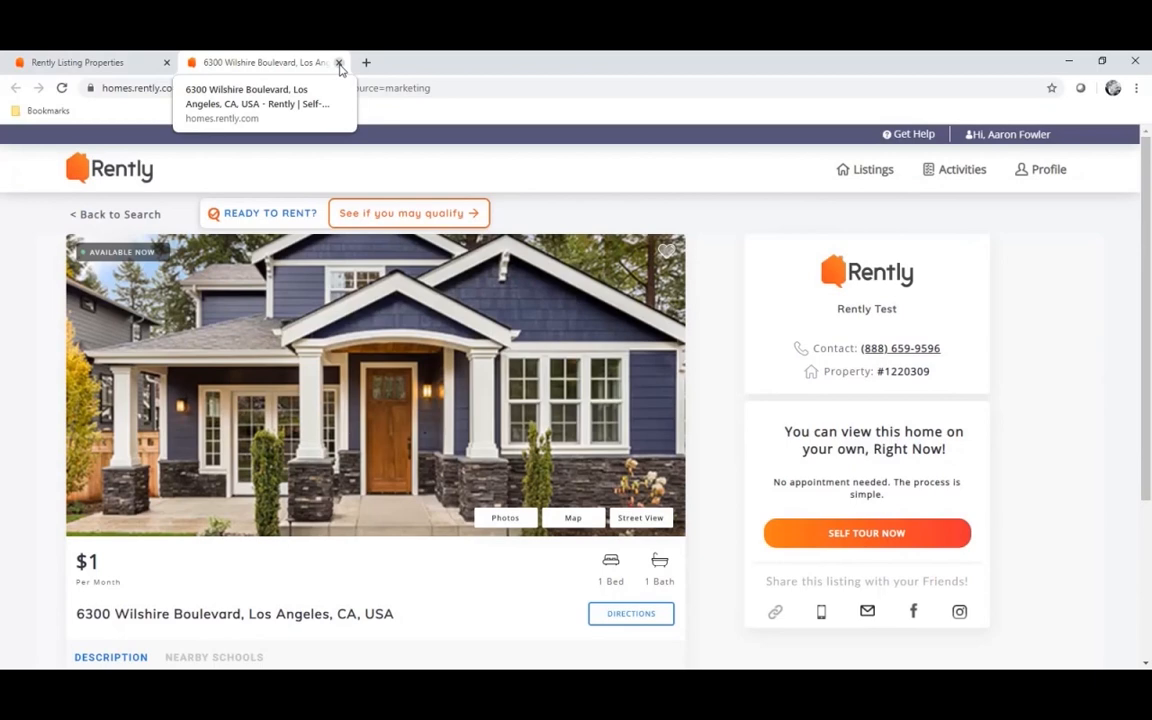
Close the preview tab, then view and dismiss the listing's marketing link
left_click(339, 63)
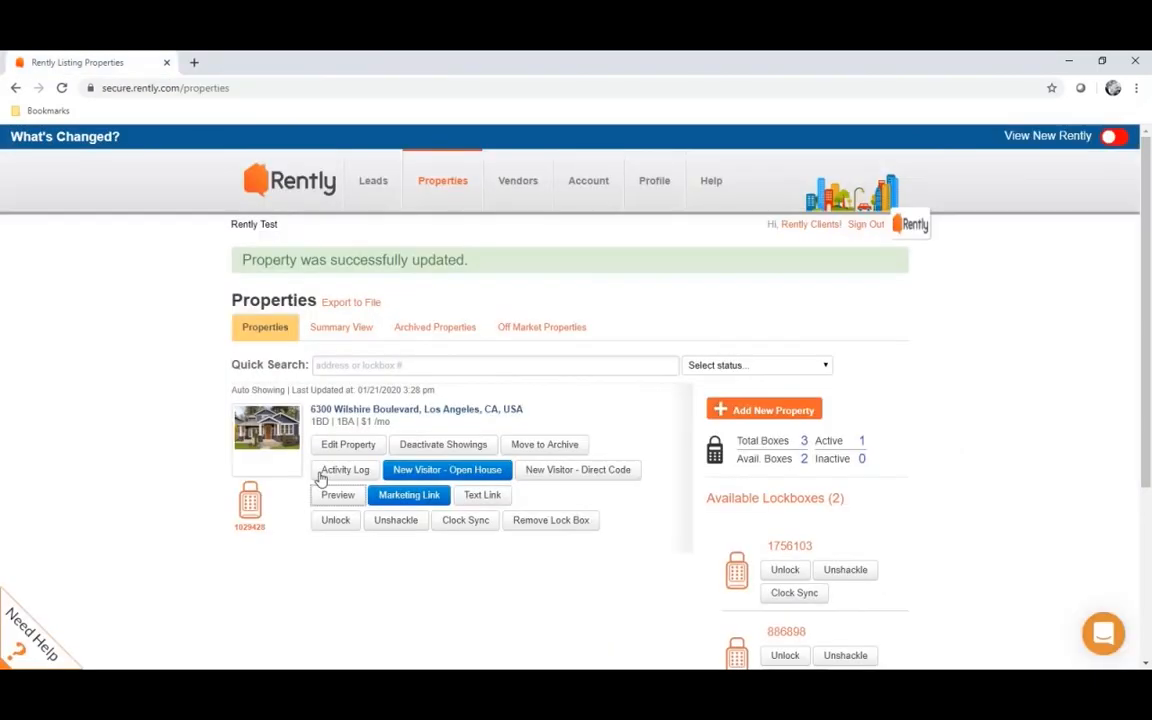
left_click(404, 499)
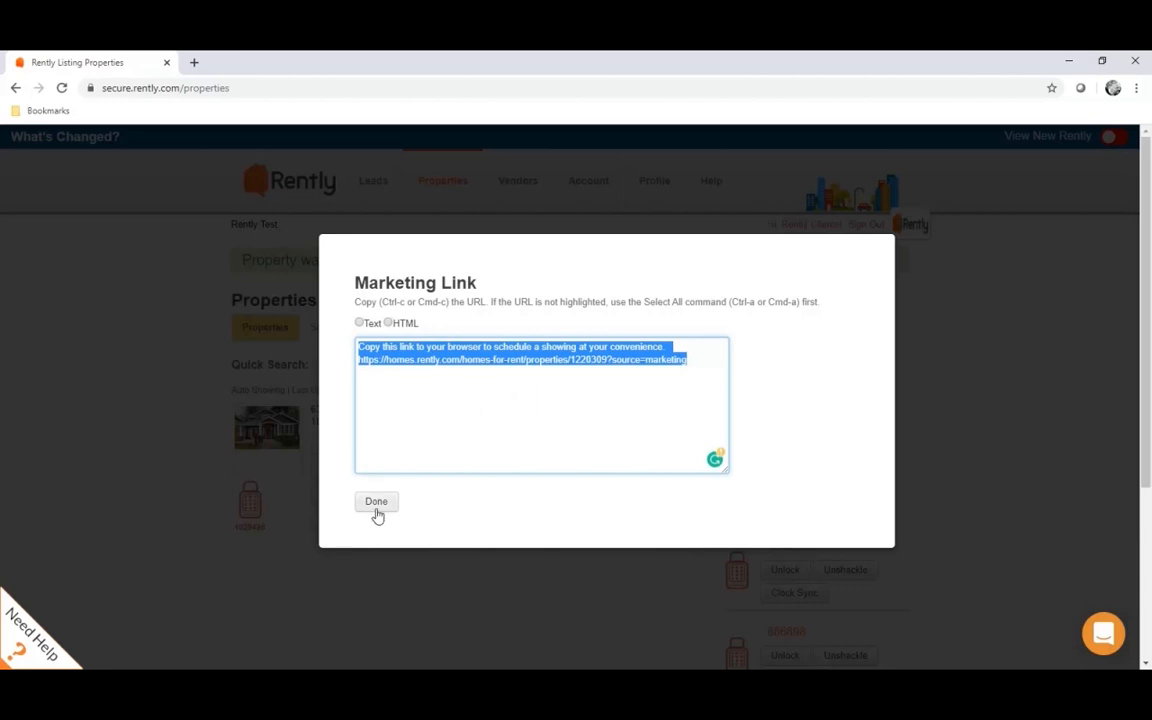
left_click(377, 503)
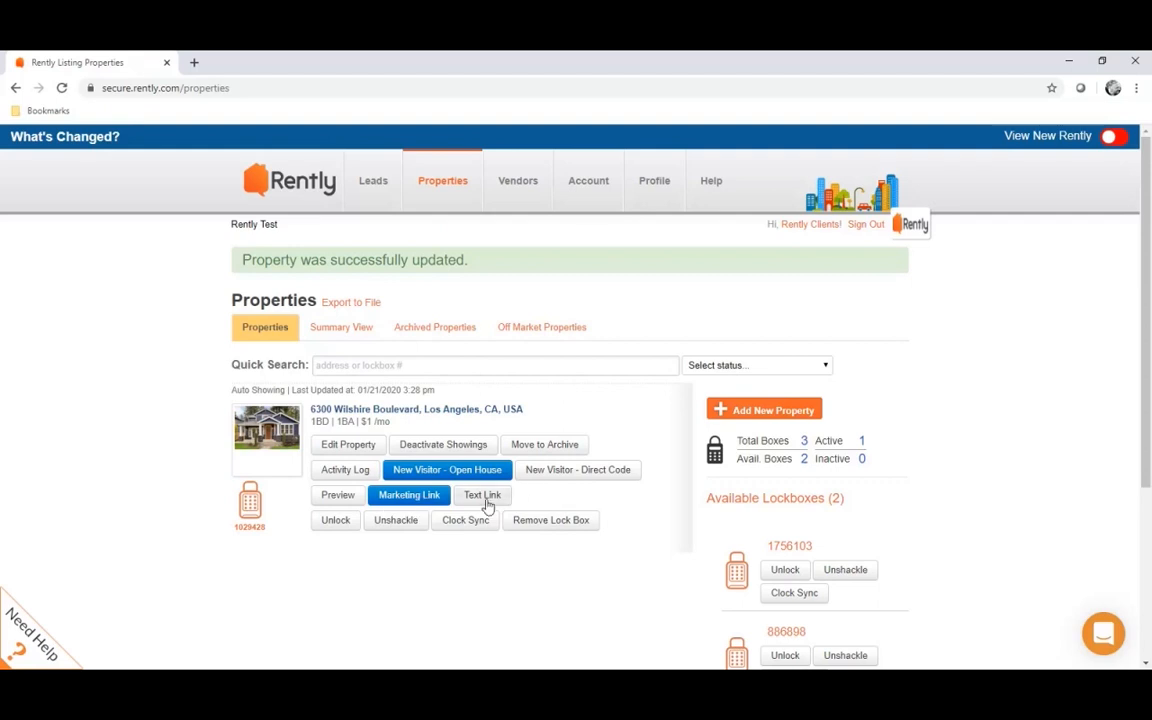
left_click(486, 500)
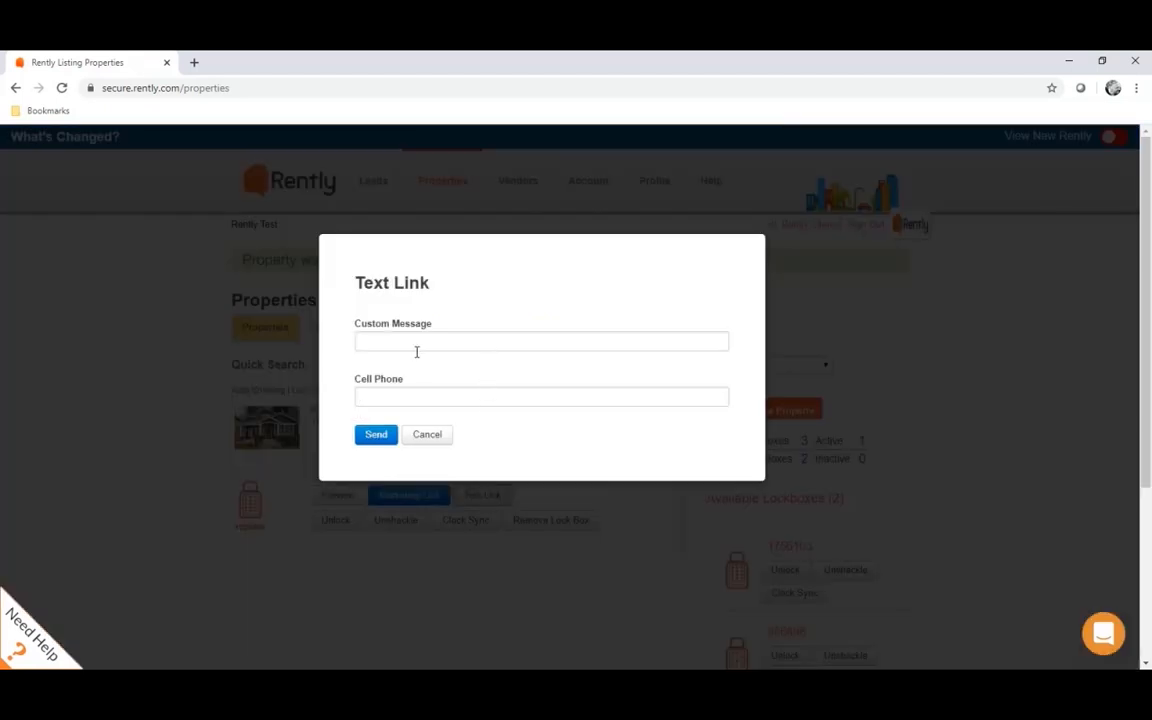
left_click(388, 396)
left_click(429, 435)
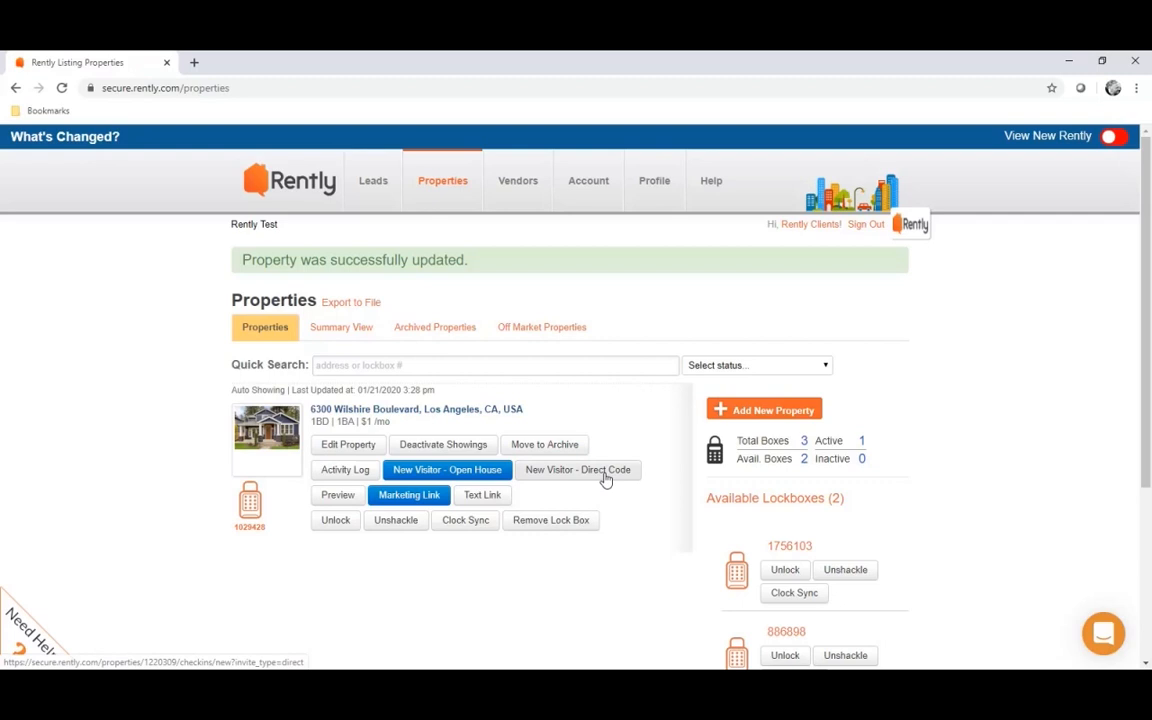
left_click(604, 479)
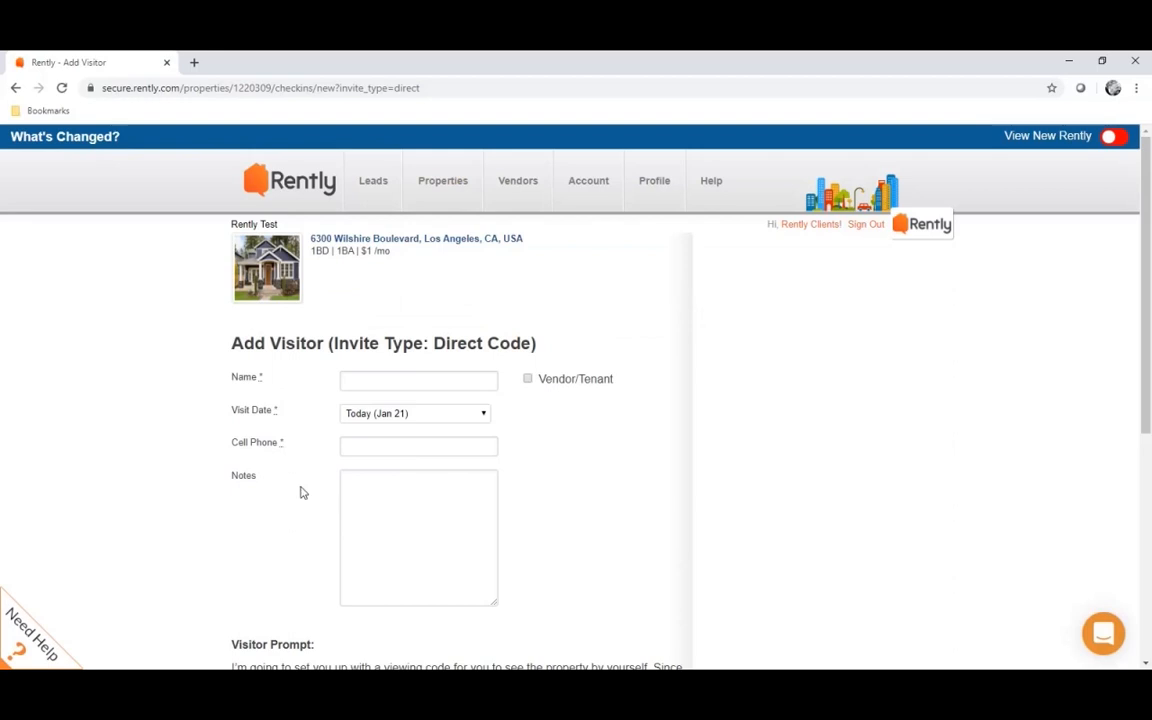
scroll(296, 407, "down", 1)
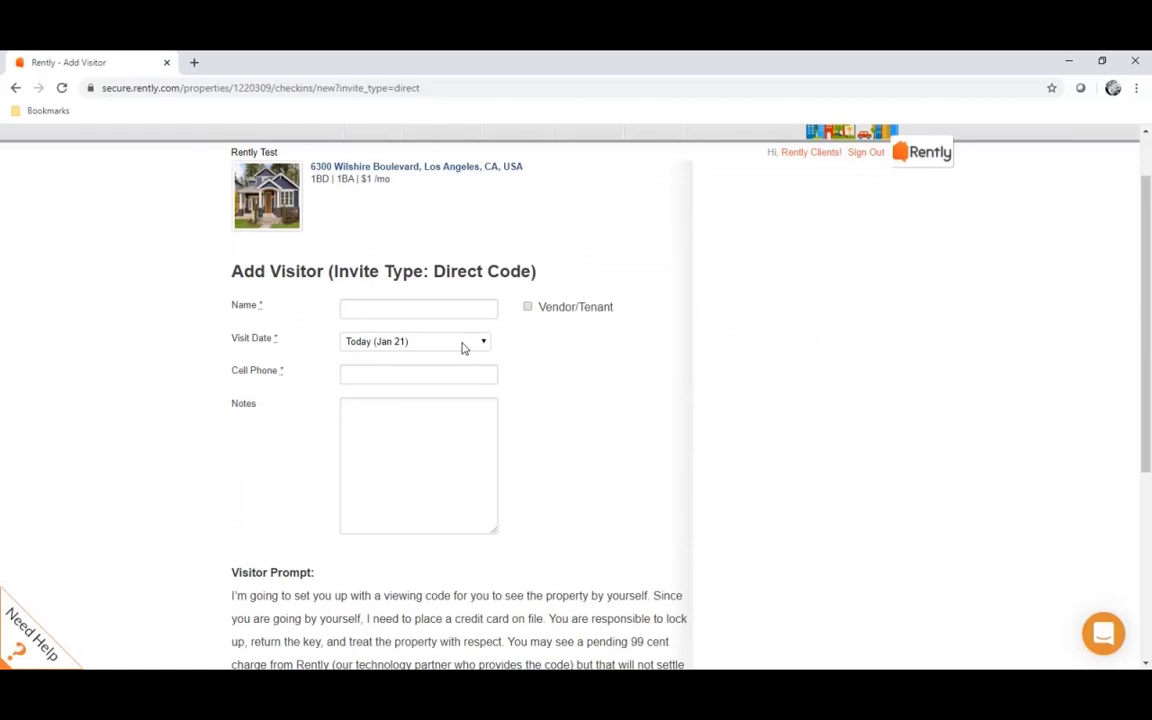
left_click(362, 375)
left_click(267, 504)
scroll(285, 504, "down", 1)
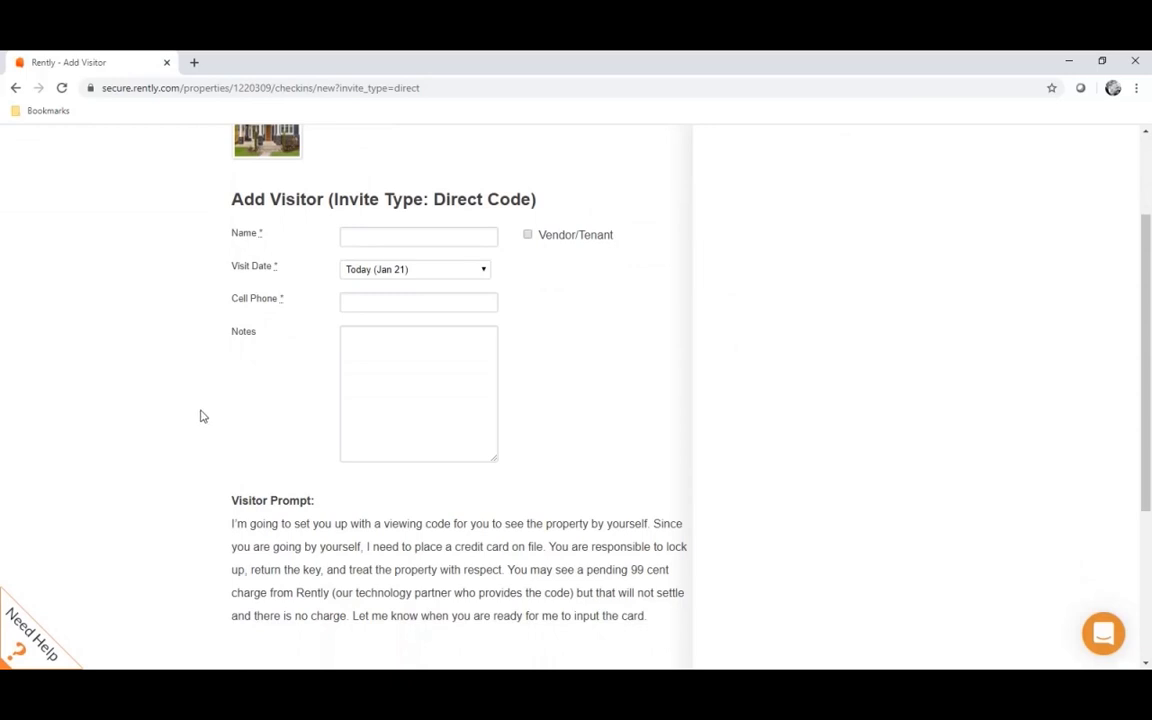
scroll(200, 416, "up", 1)
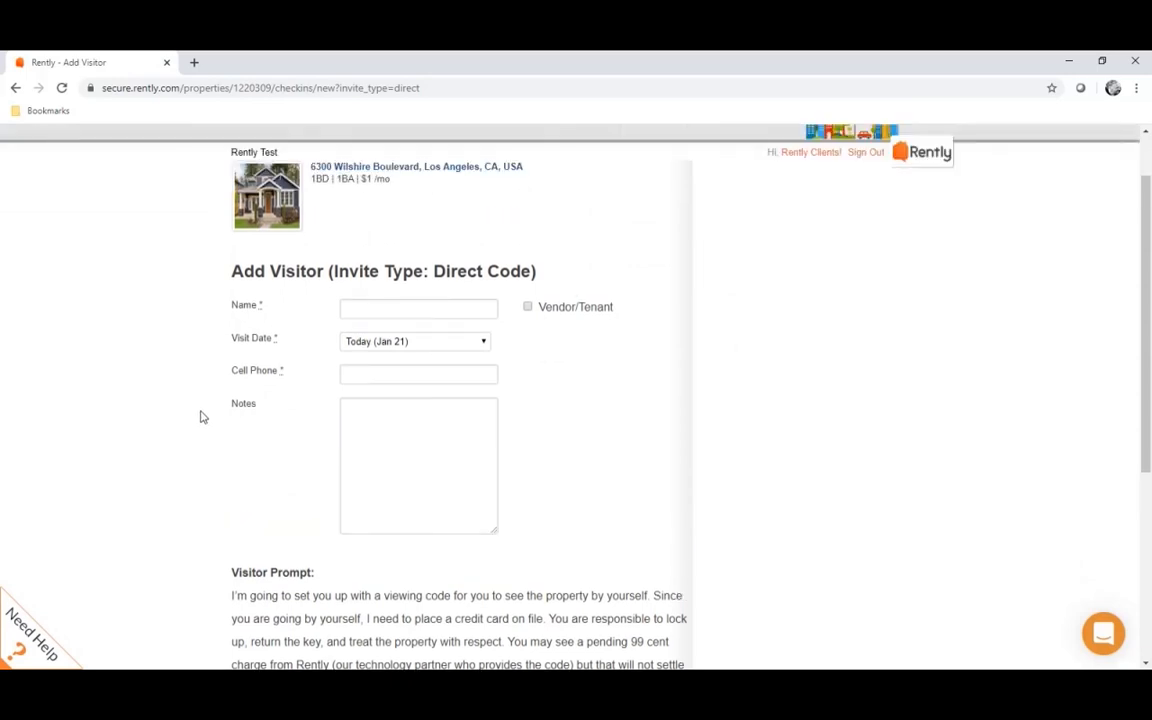
scroll(200, 414, "up", 1)
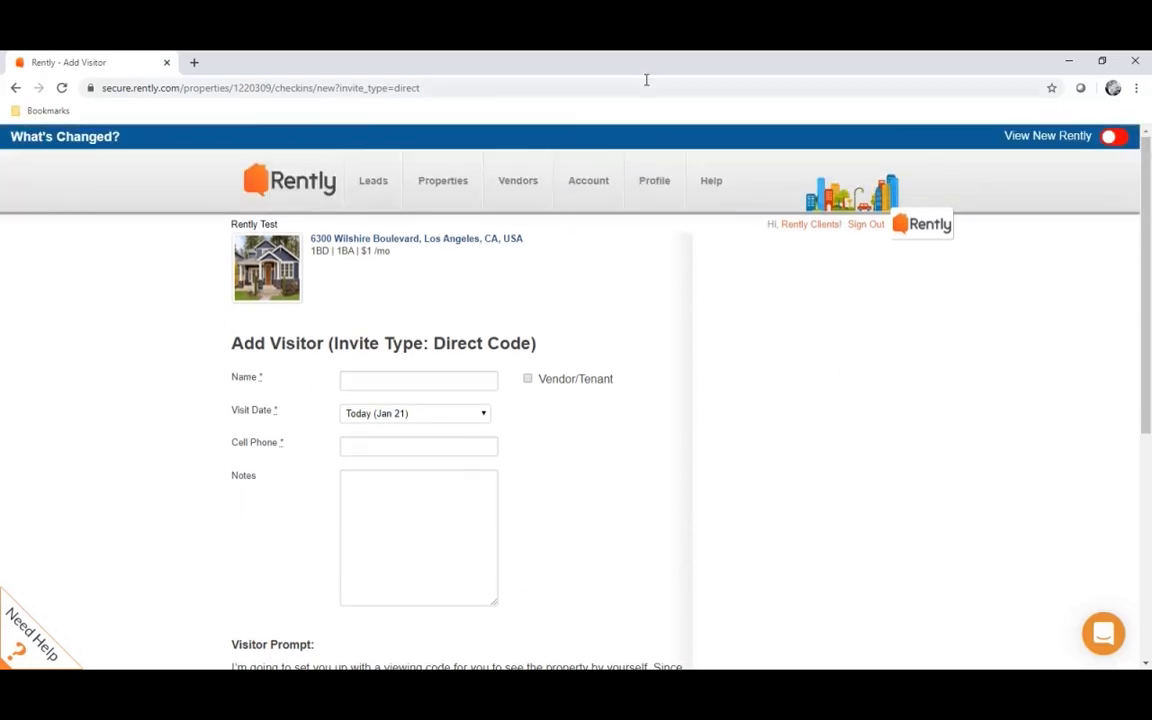
left_click(443, 200)
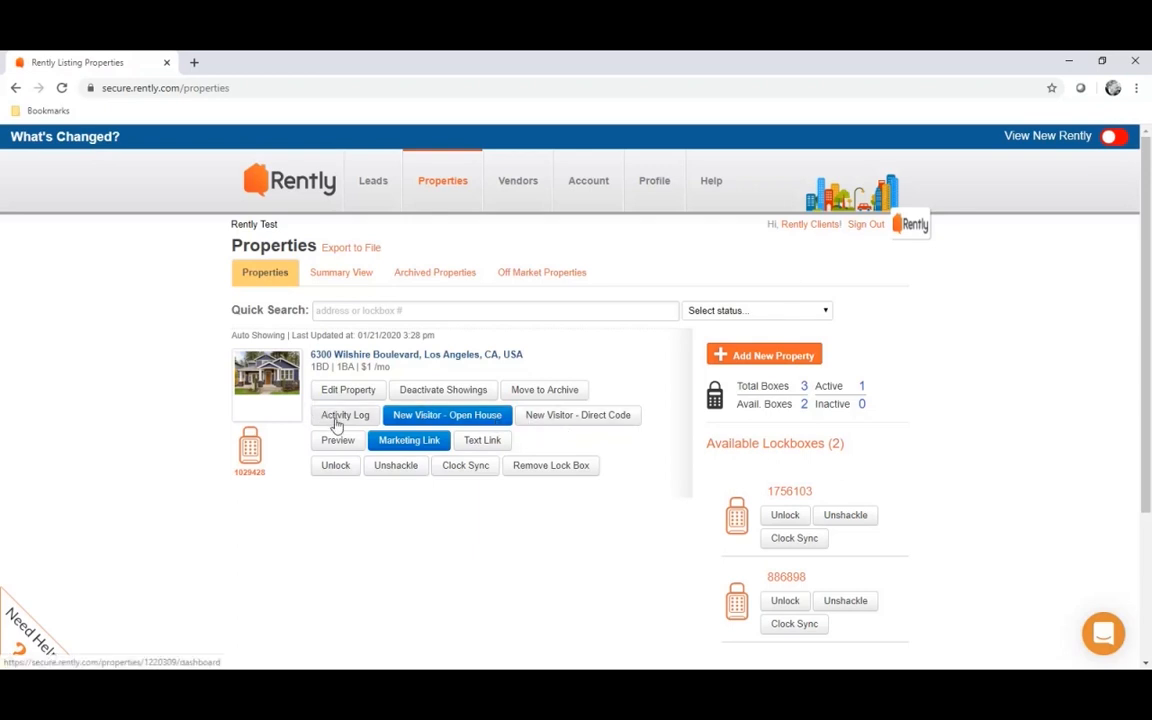
left_click(337, 422)
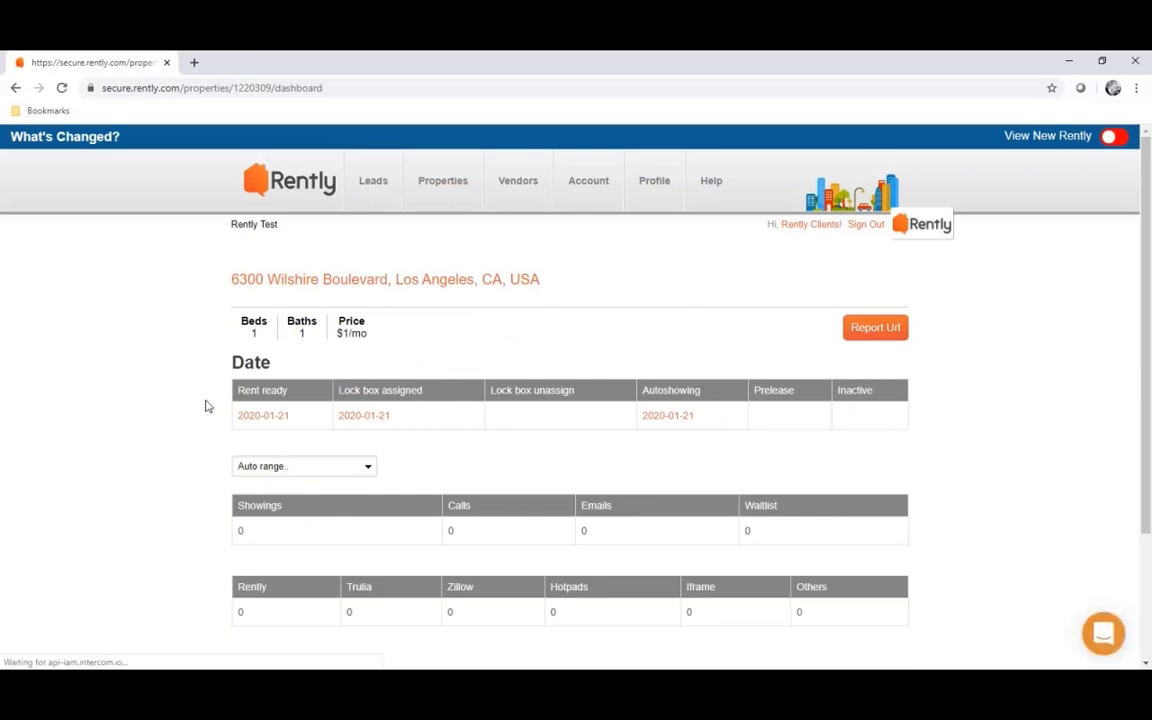
scroll(183, 404, "down", 3)
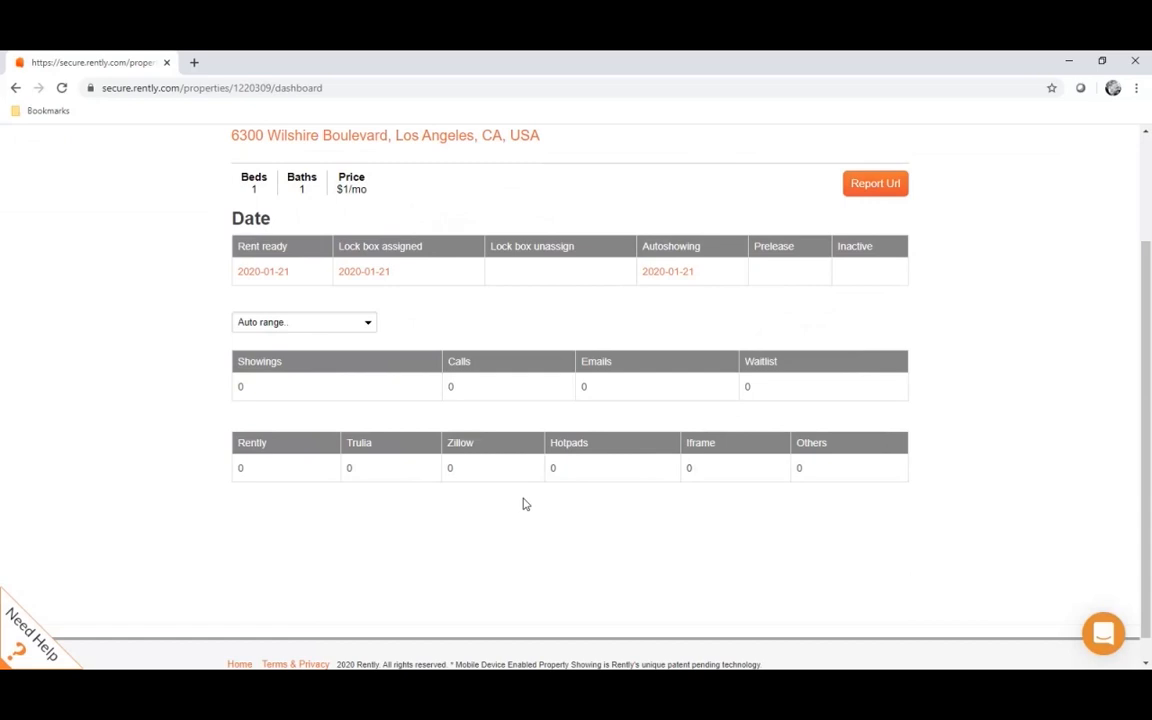
scroll(523, 504, "up", 2)
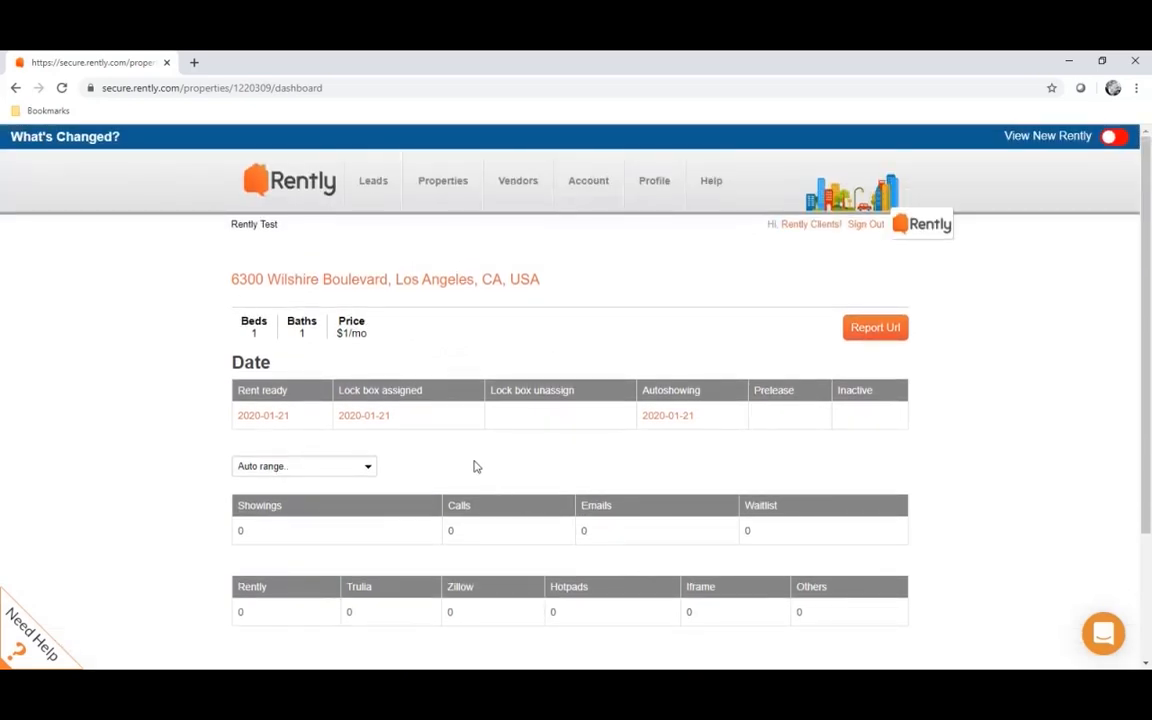